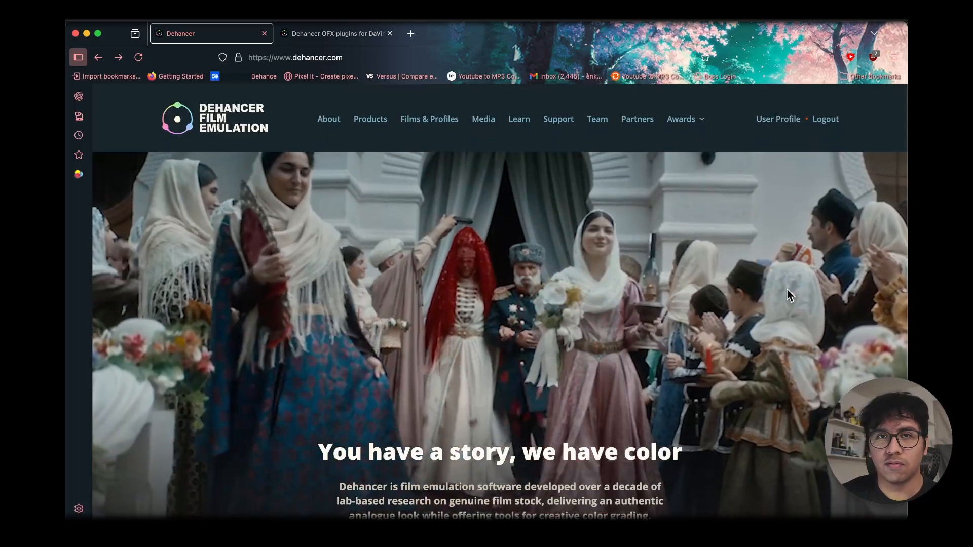
- Review the Dehancer home page, then open the Film Profiles page and look through its motion picture and color negative films
scroll(789, 295, down, 3)
scroll(789, 295, down, 10)
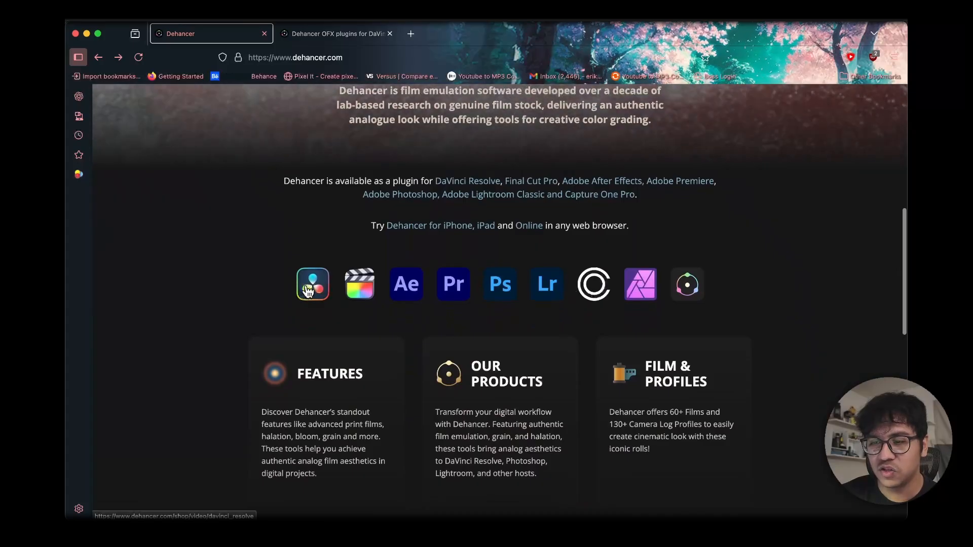
scroll(822, 354, down, 3)
scroll(821, 354, down, 2)
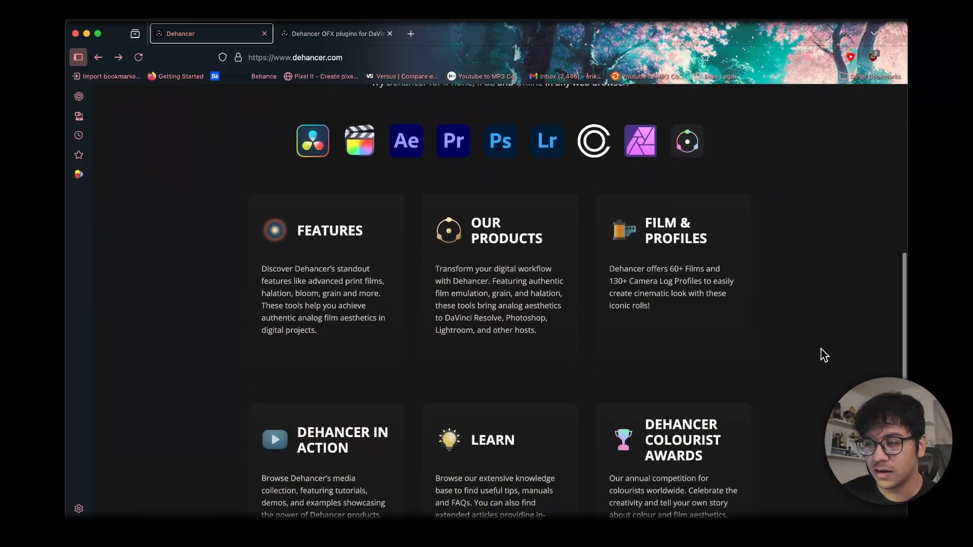
click(689, 281)
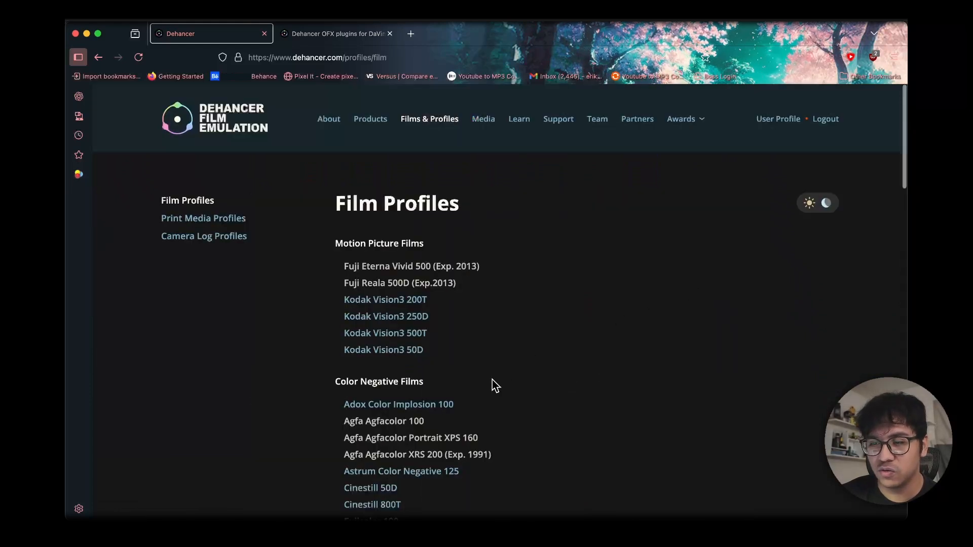
scroll(489, 405, down, 8)
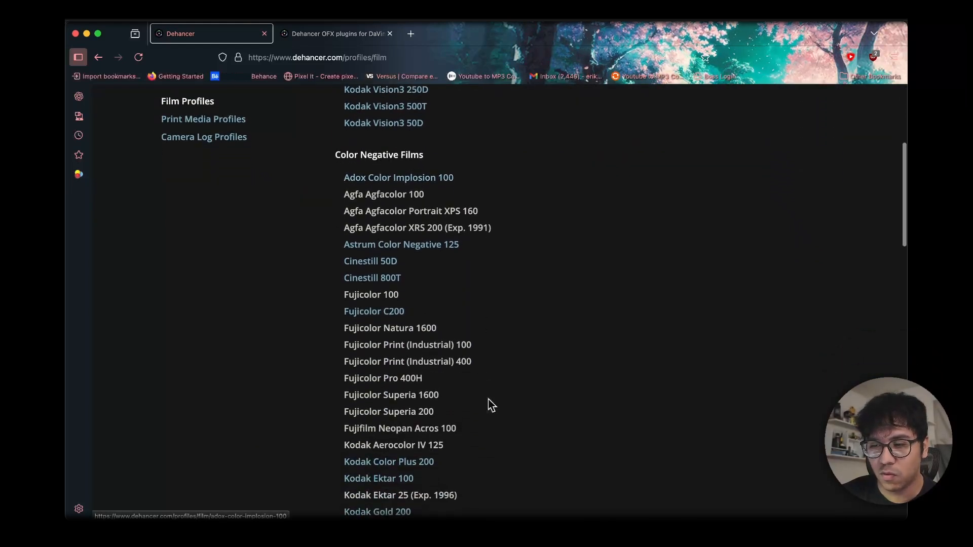
scroll(491, 405, down, 1)
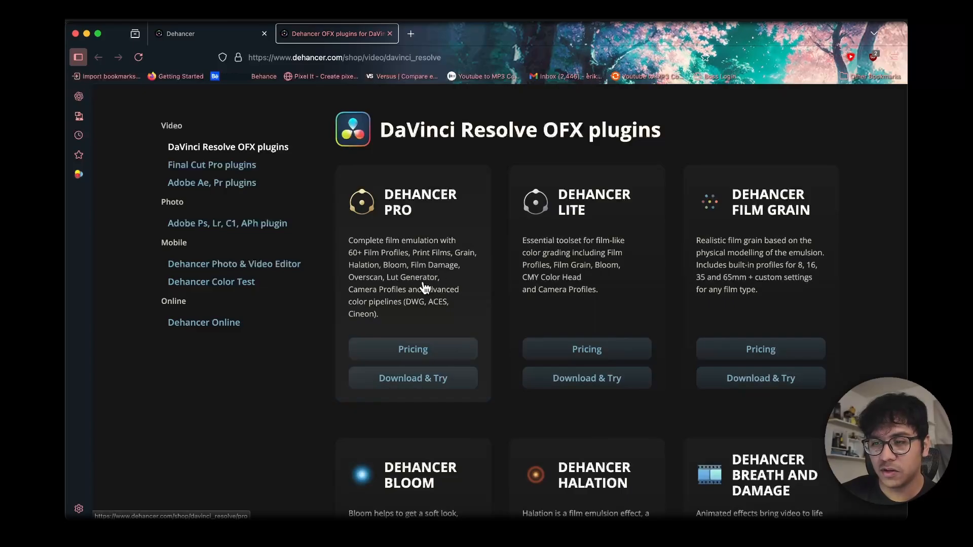
- Look through the Dehancer plugin editions offered on the DaVinci Resolve OFX plugins page
scroll(501, 312, down, 1)
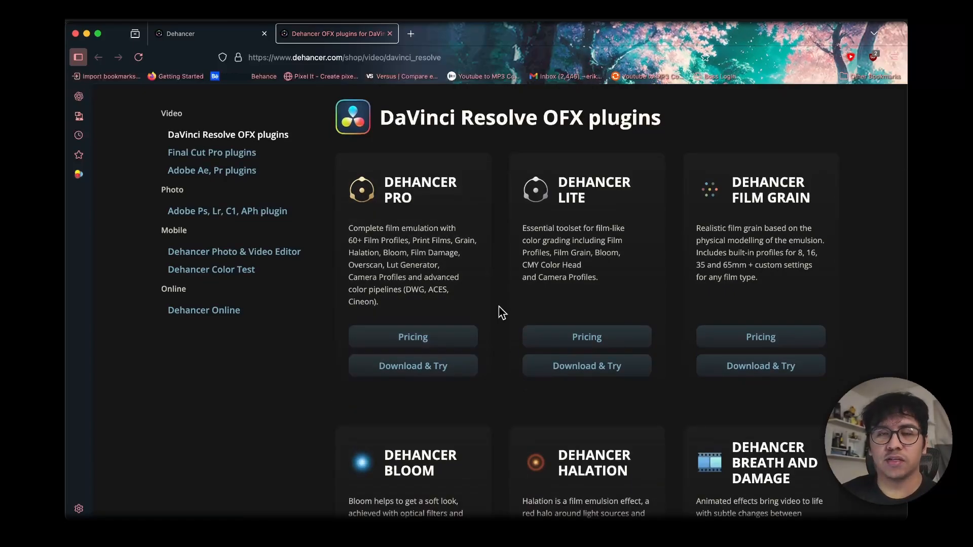
scroll(500, 310, down, 2)
scroll(670, 290, up, 2)
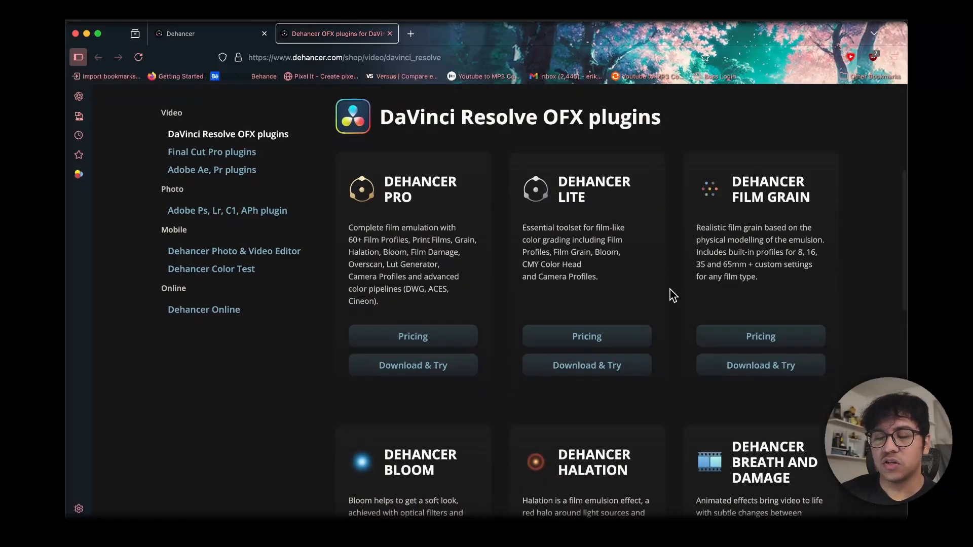
scroll(671, 294, down, 5)
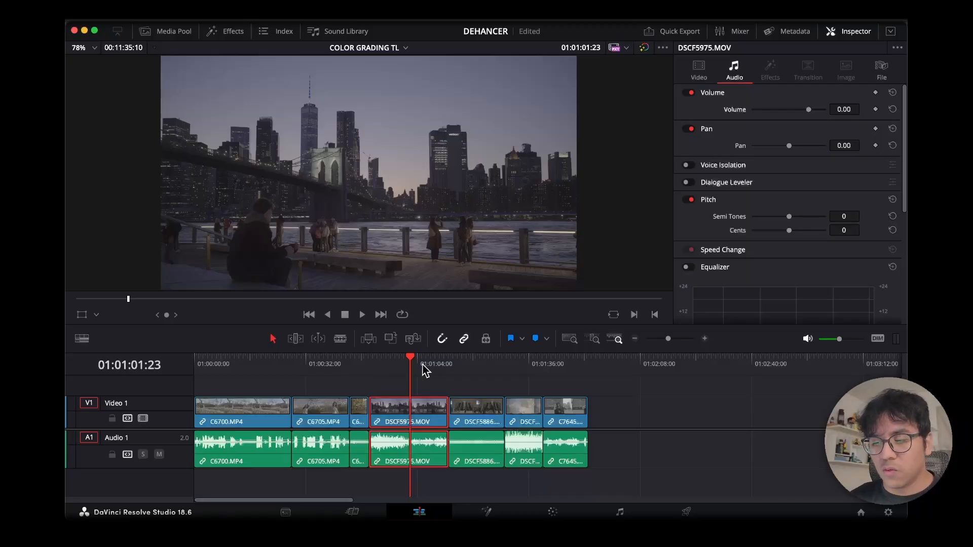
- In DaVinci Resolve, park the playhead on the clip DSCF5975.MOV and open it on the Color page
mouse_move(409, 361)
mouse_down()
mouse_move(222, 354)
mouse_move(385, 380)
mouse_move(569, 391)
mouse_move(389, 373)
mouse_move(411, 379)
mouse_up()
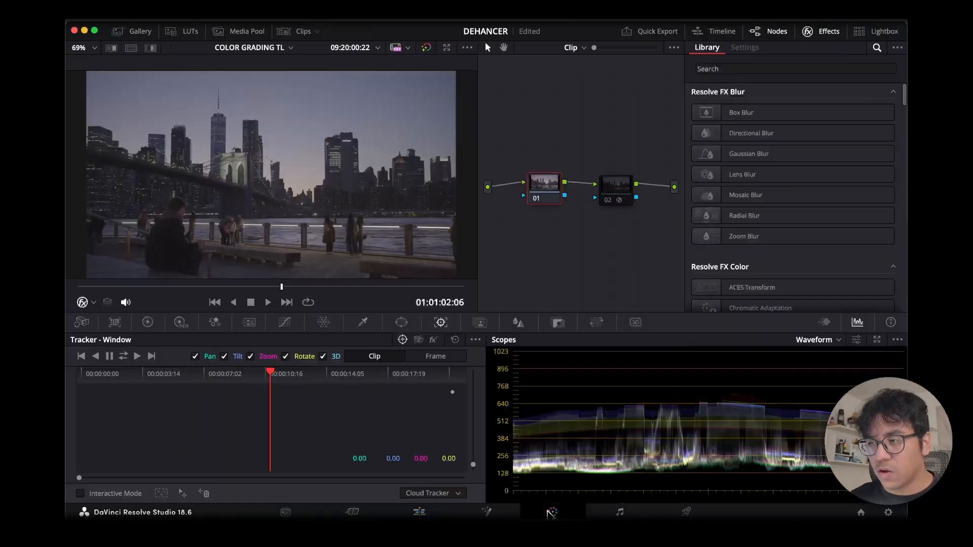
click(553, 512)
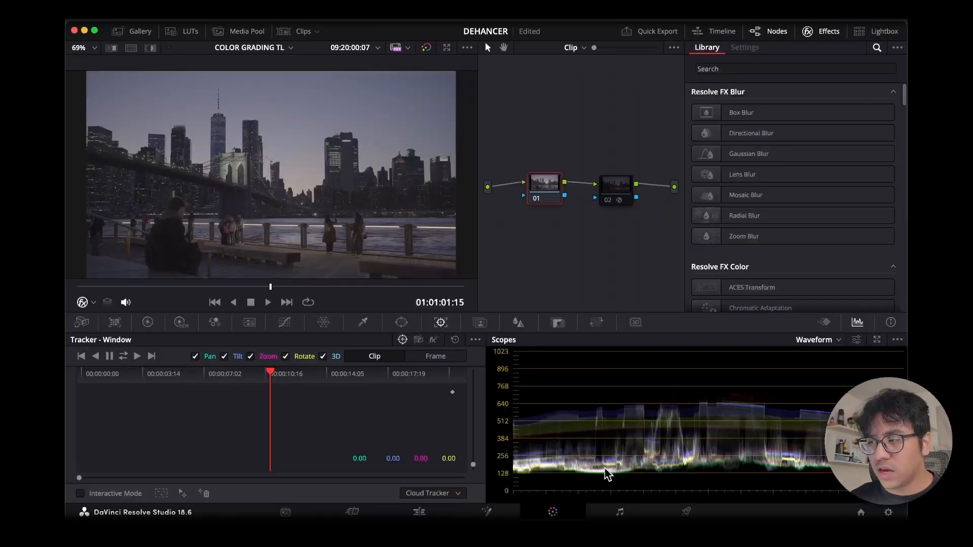
- Select node 02 and toggle it on and off to compare the clip with and without its Dehancer grade
click(615, 191)
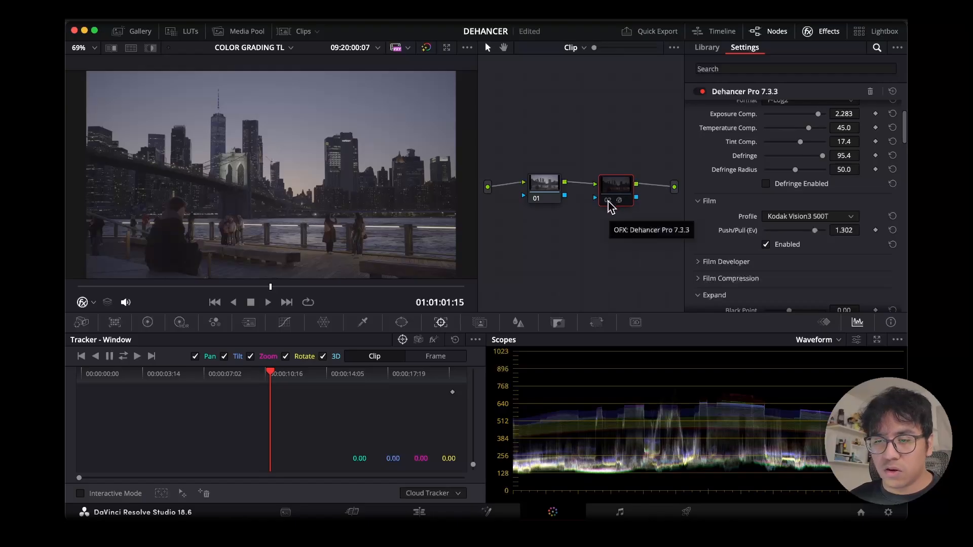
click(608, 201)
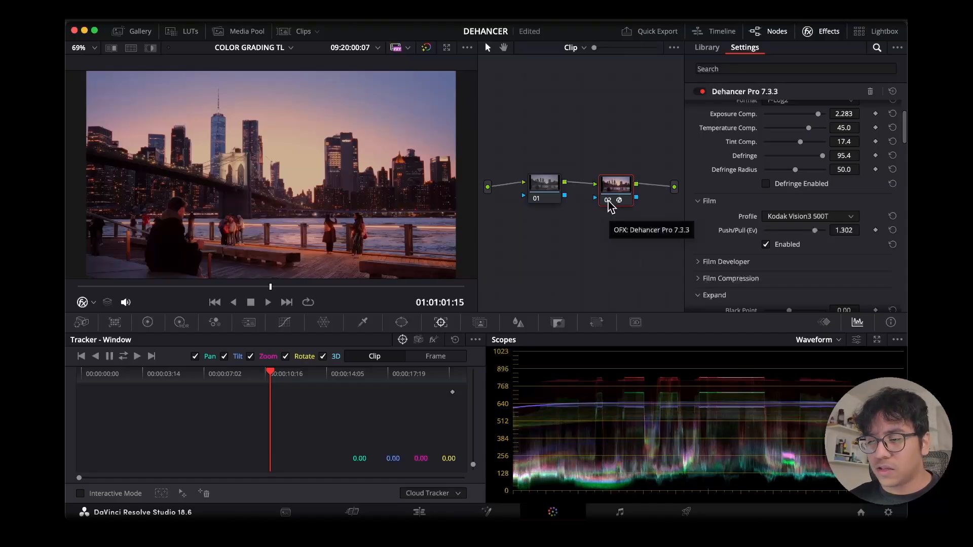
click(609, 202)
- Search the effects library for "dehancer" and apply Dehancer Pro 7.3.3 to node 01
click(544, 192)
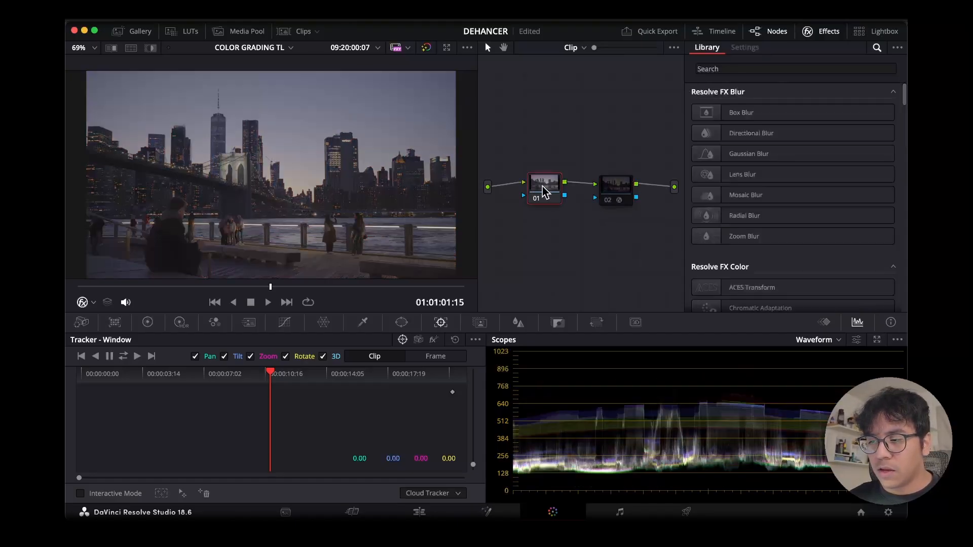
click(878, 70)
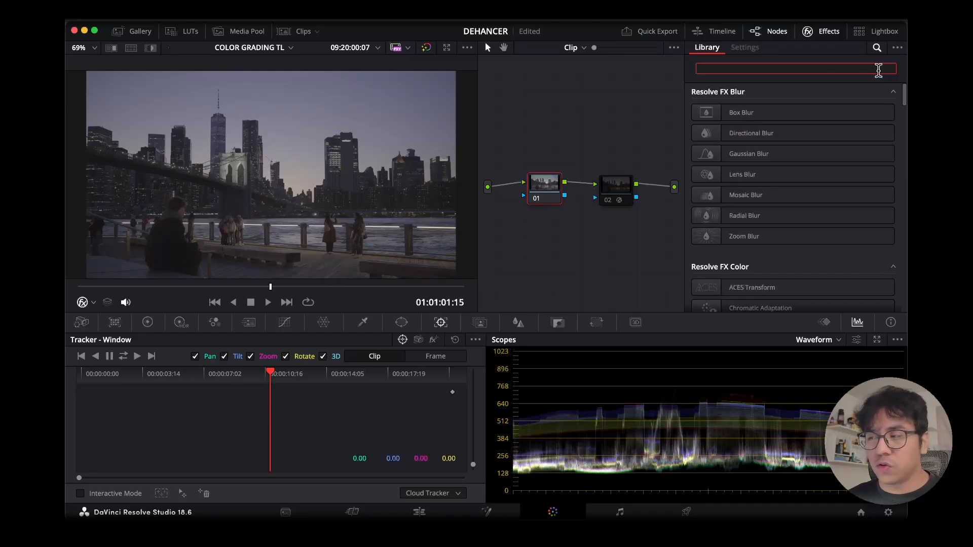
text(dehancer)
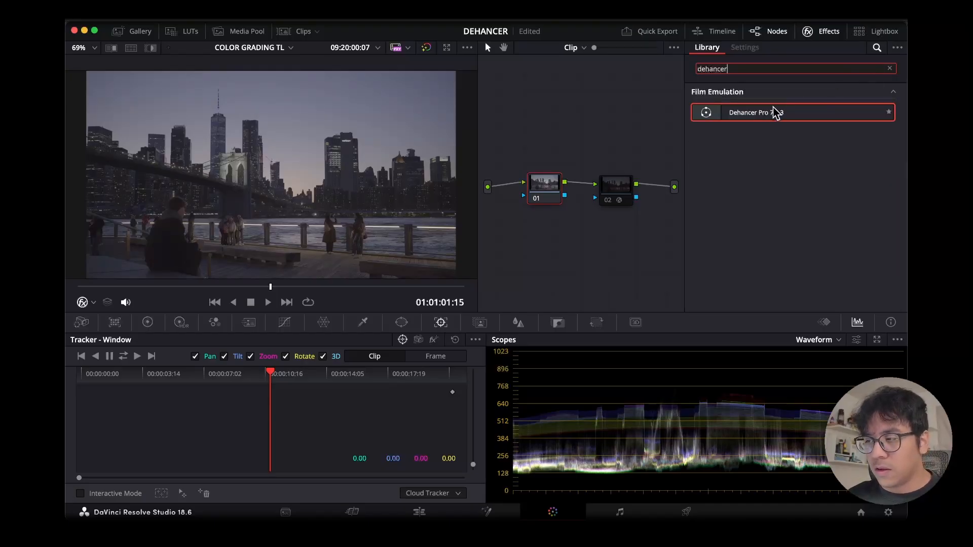
drag(773, 113, 543, 195)
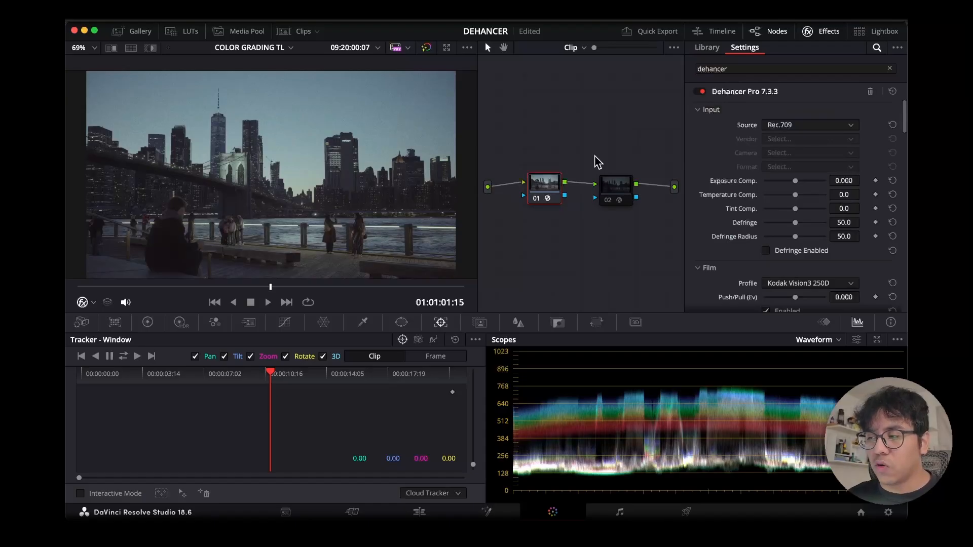
- Look over the Dehancer settings and toggle node 01 to compare the image with and without the effect
scroll(772, 179, down, 5)
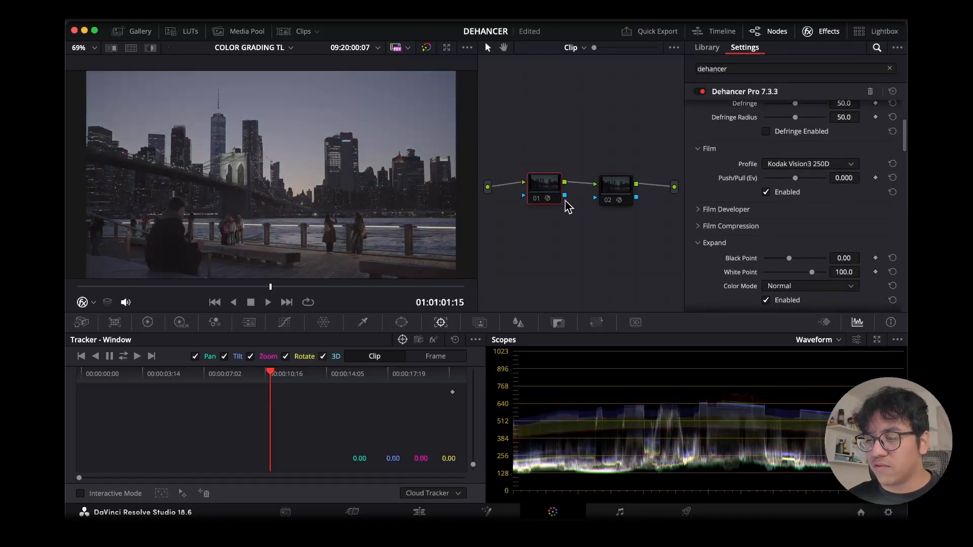
click(608, 202)
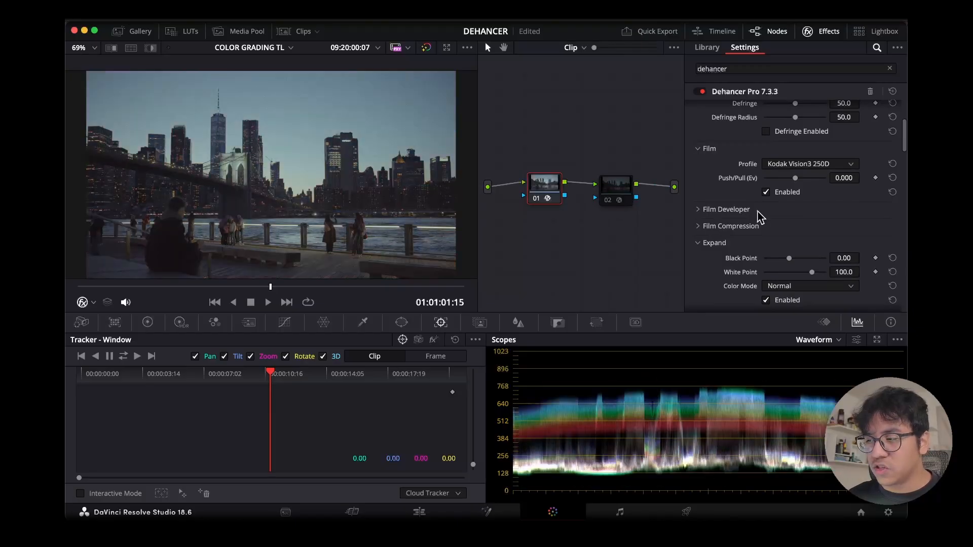
scroll(757, 211, up, 5)
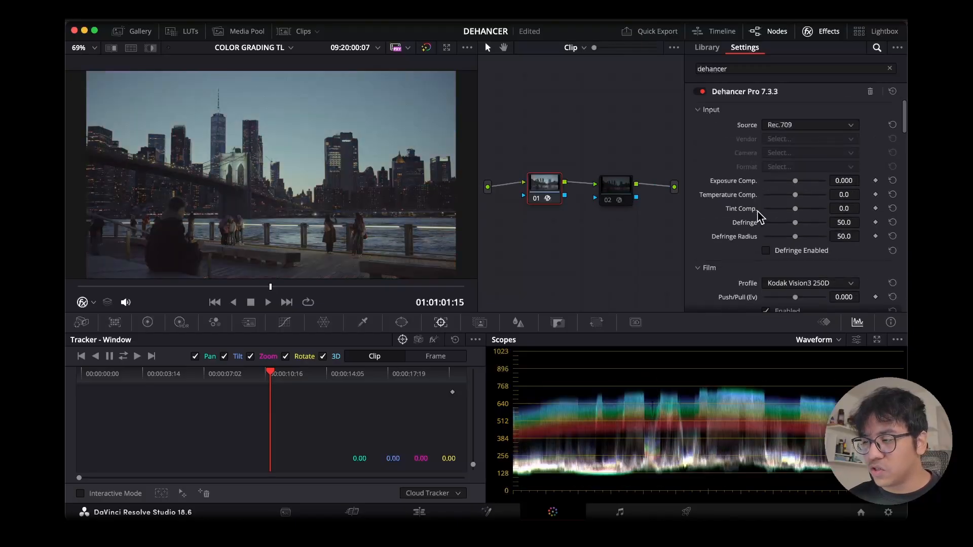
- Set the Dehancer input source to Choose Camera with vendor Fujifilm, camera X-H2S and format F-Log2
click(804, 127)
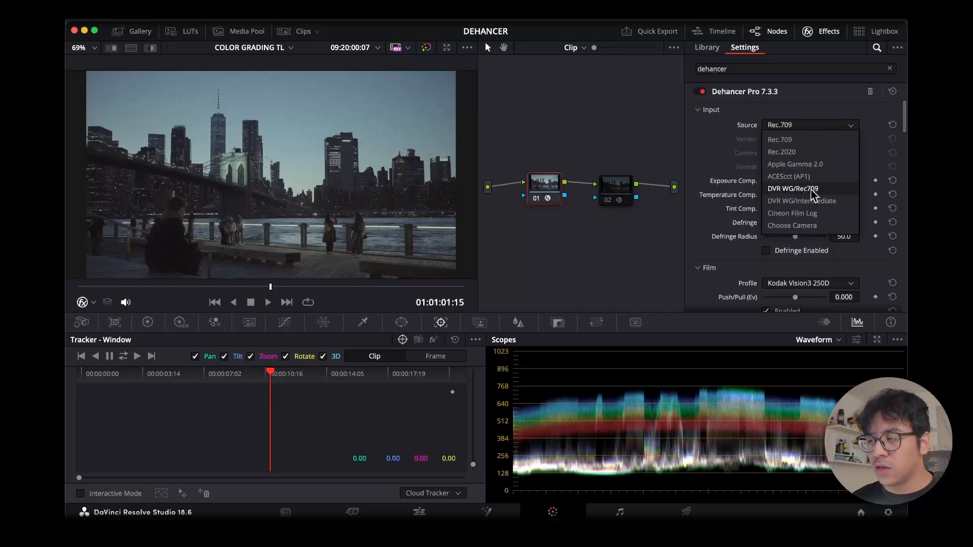
click(811, 225)
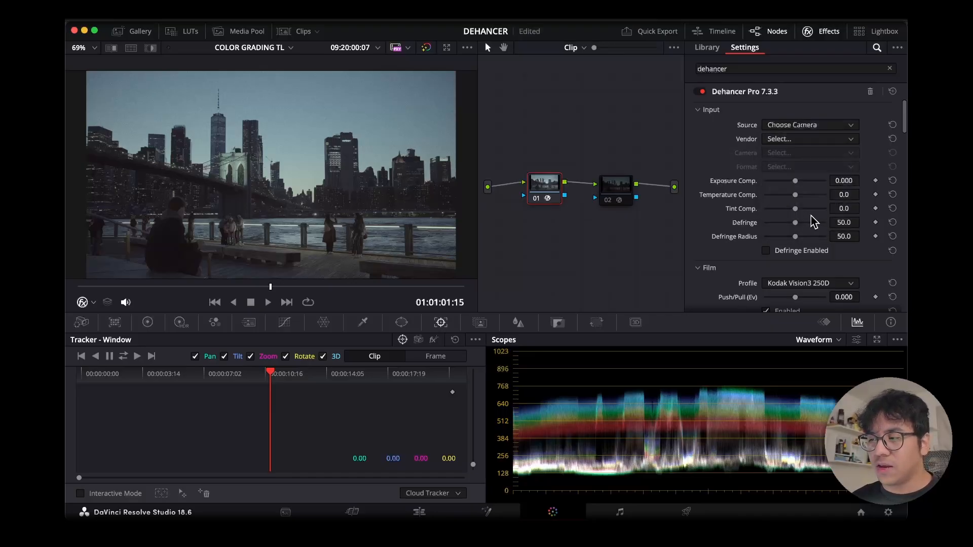
click(795, 141)
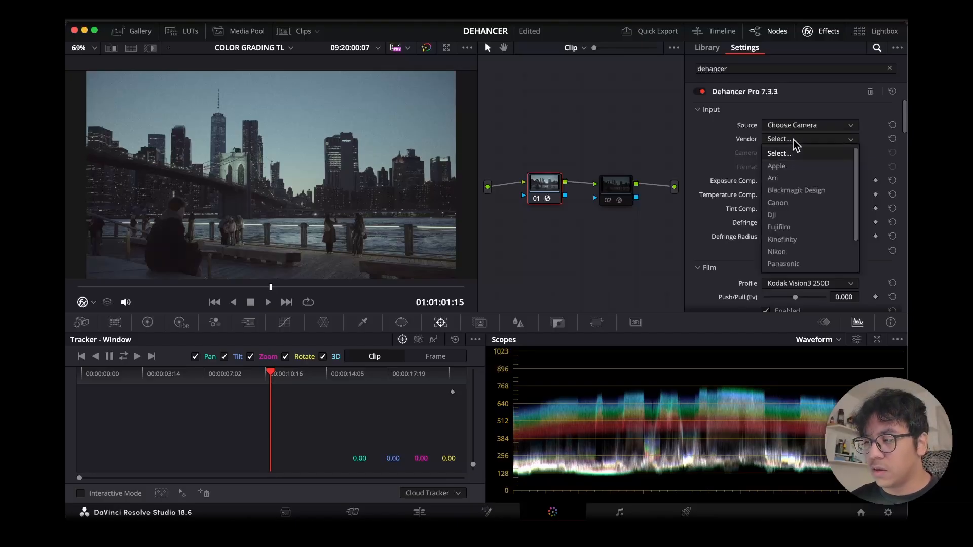
click(797, 228)
click(792, 158)
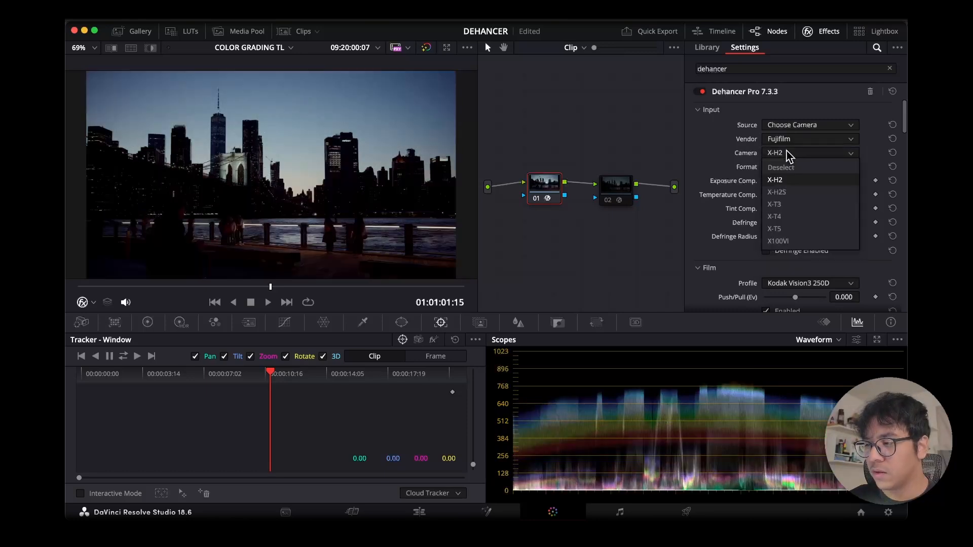
click(789, 193)
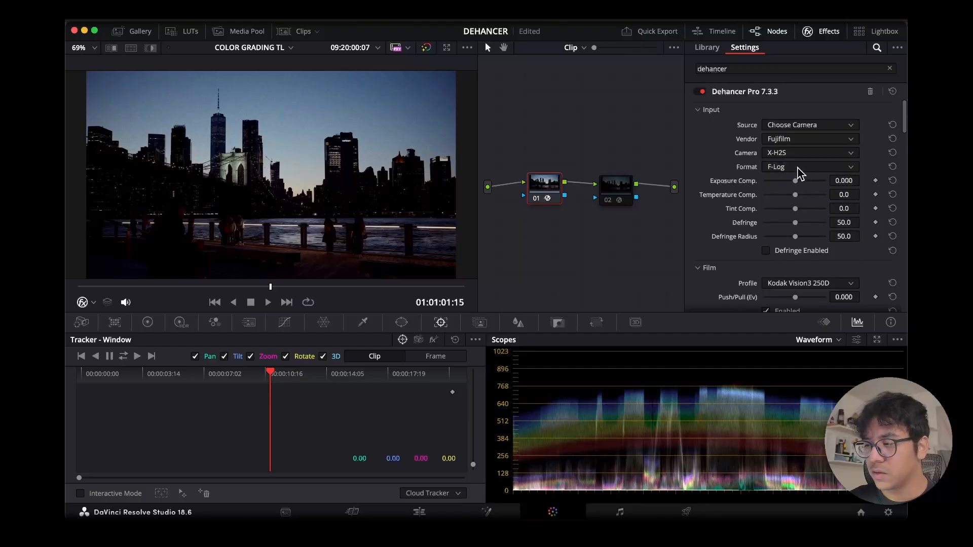
click(790, 167)
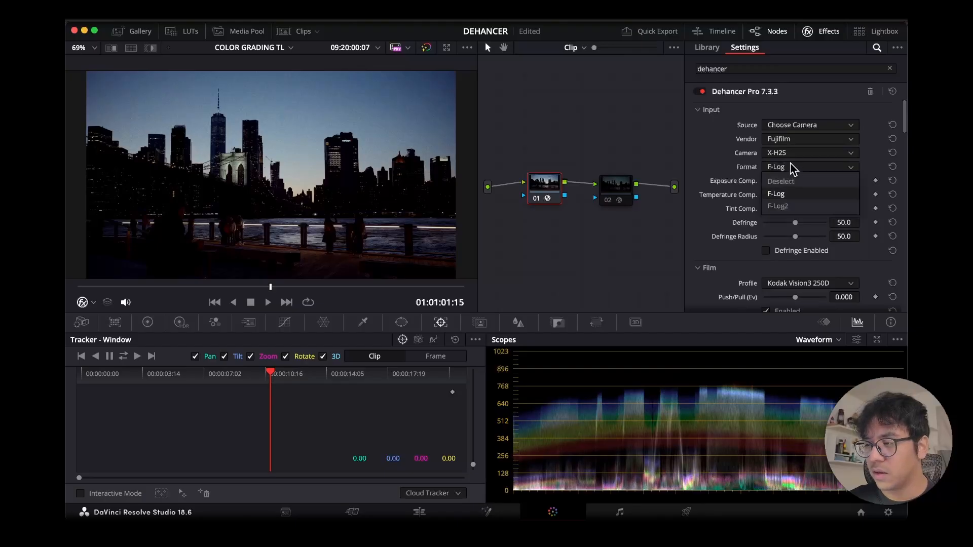
click(792, 207)
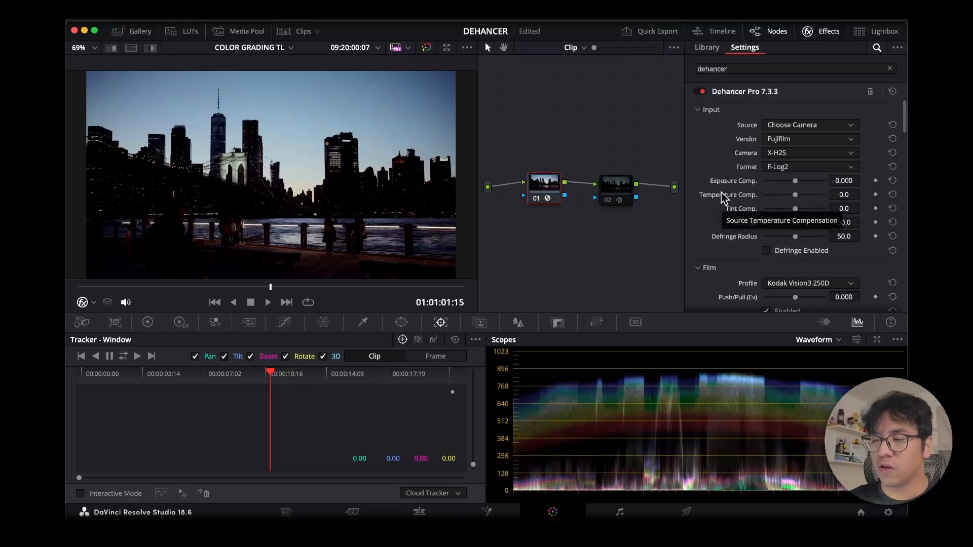
- Raise the input exposure compensation to 2.175, temperature compensation to 41.3 and tint compensation to 17.6
drag(795, 180, 816, 178)
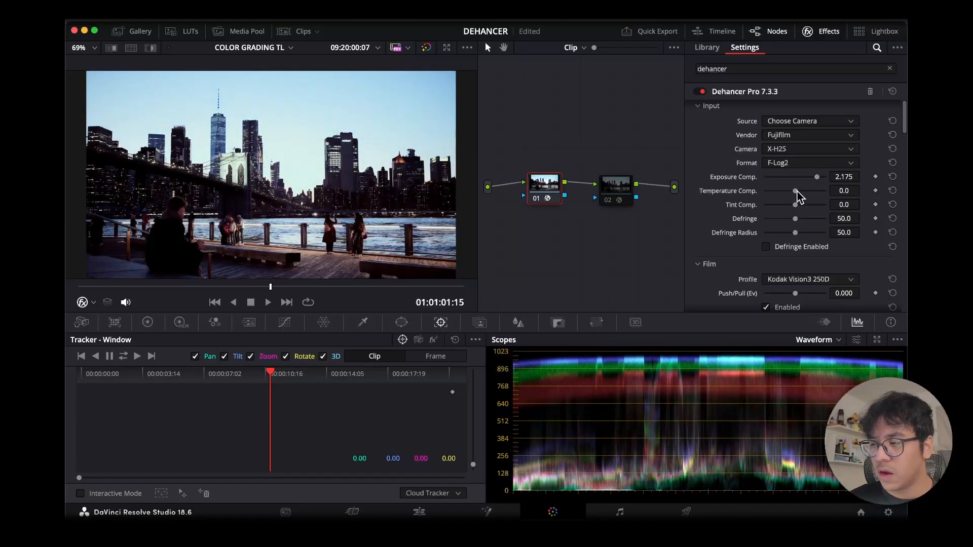
mouse_move(794, 192)
mouse_down()
mouse_move(808, 193)
mouse_move(800, 205)
mouse_up()
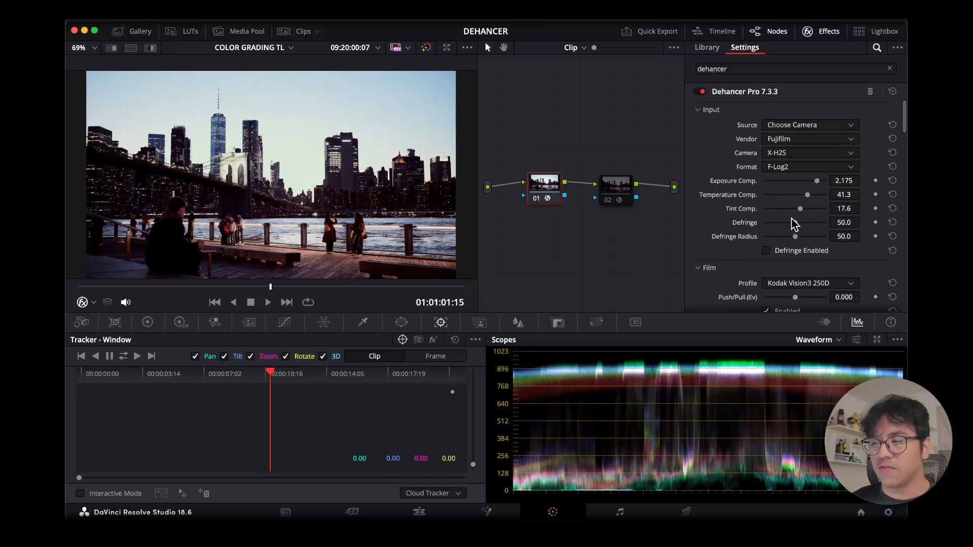
- Browse the available film stocks and set the Film profile to Fuji Eterna Vivid 500 (Exp. 2013)
scroll(793, 224, down, 1)
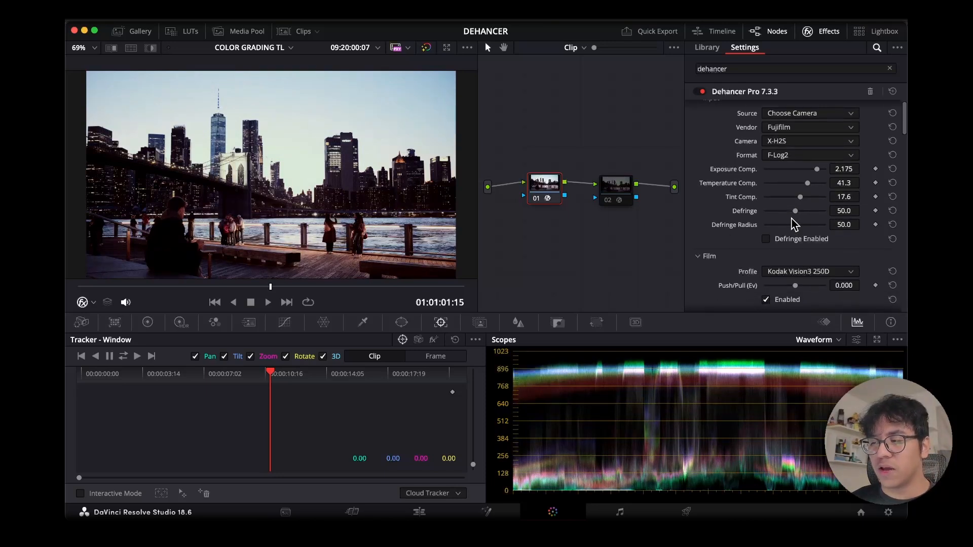
scroll(792, 219, down, 2)
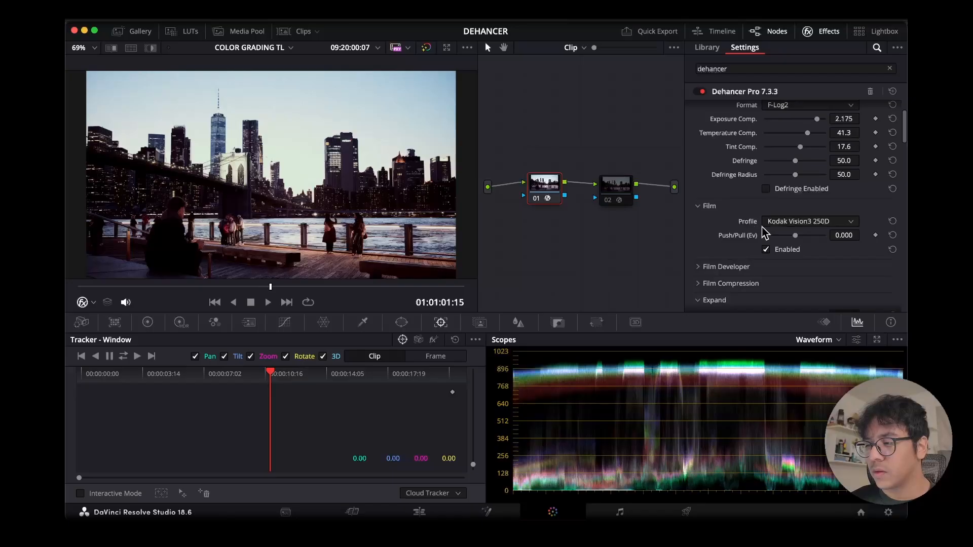
scroll(764, 232, down, 3)
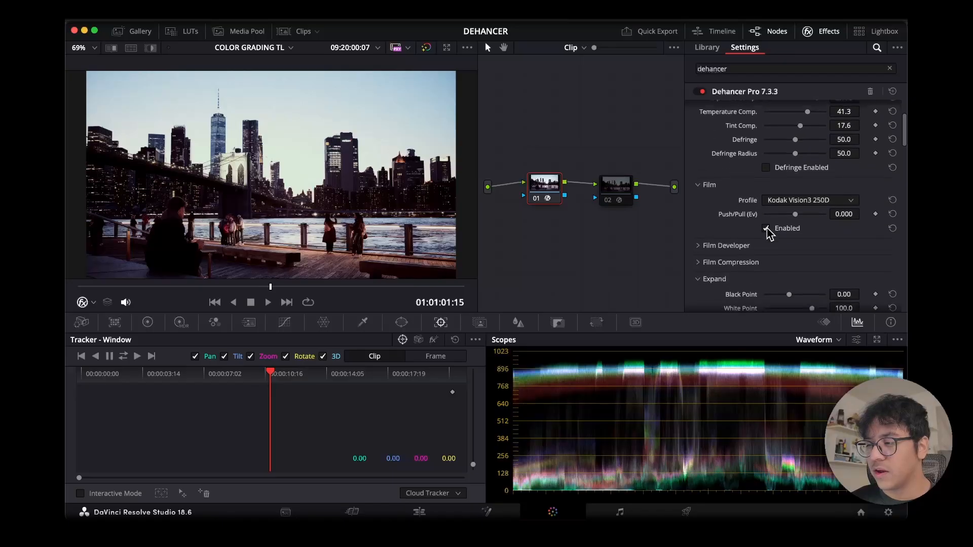
click(786, 182)
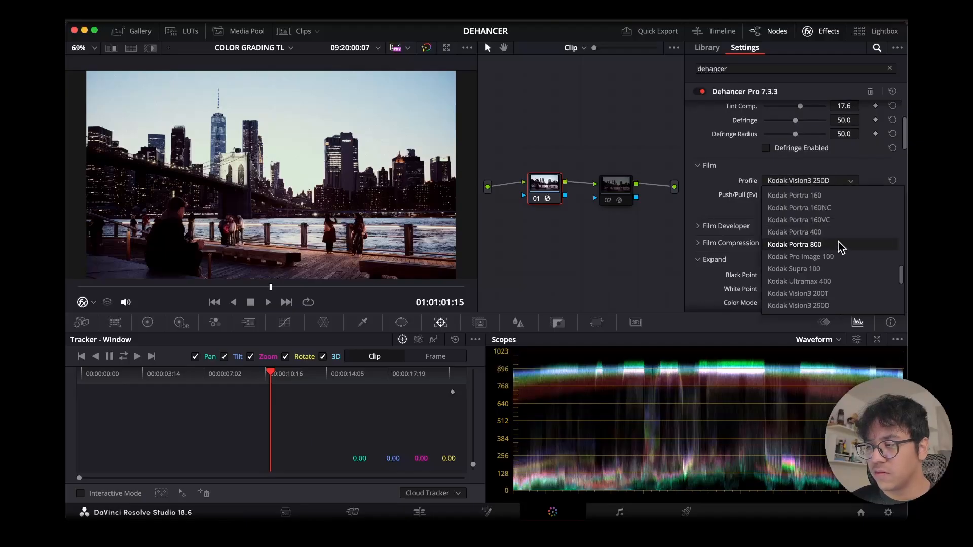
scroll(855, 263, up, 5)
scroll(856, 263, up, 10)
scroll(857, 262, down, 10)
scroll(857, 262, down, 5)
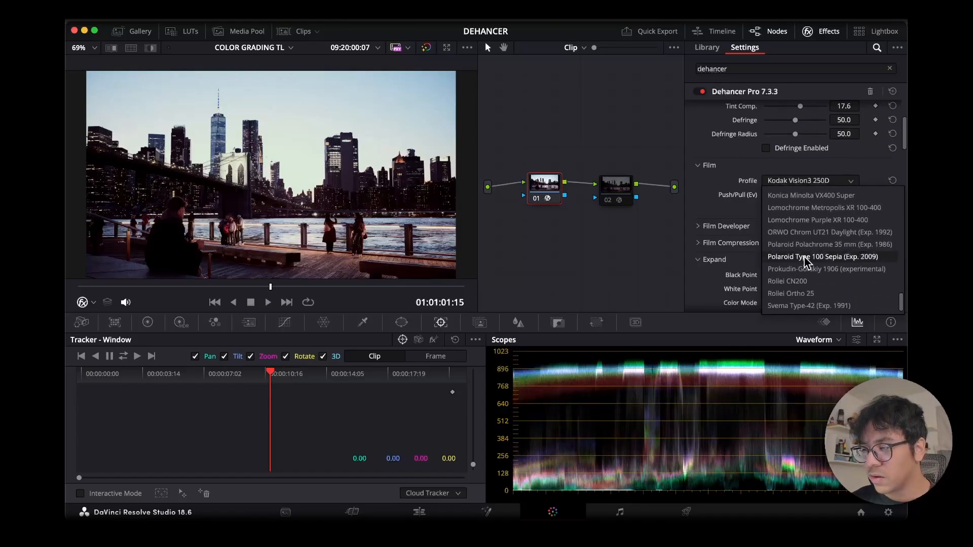
scroll(806, 263, up, 10)
click(812, 287)
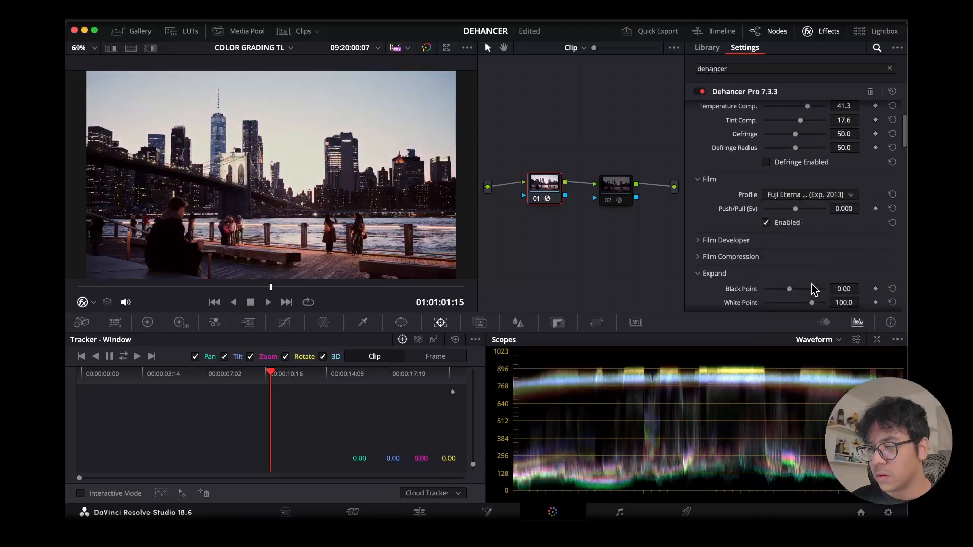
- Try the Cinestill 800T film stock and set the Film profile to Kodak Vision3 50D
click(785, 199)
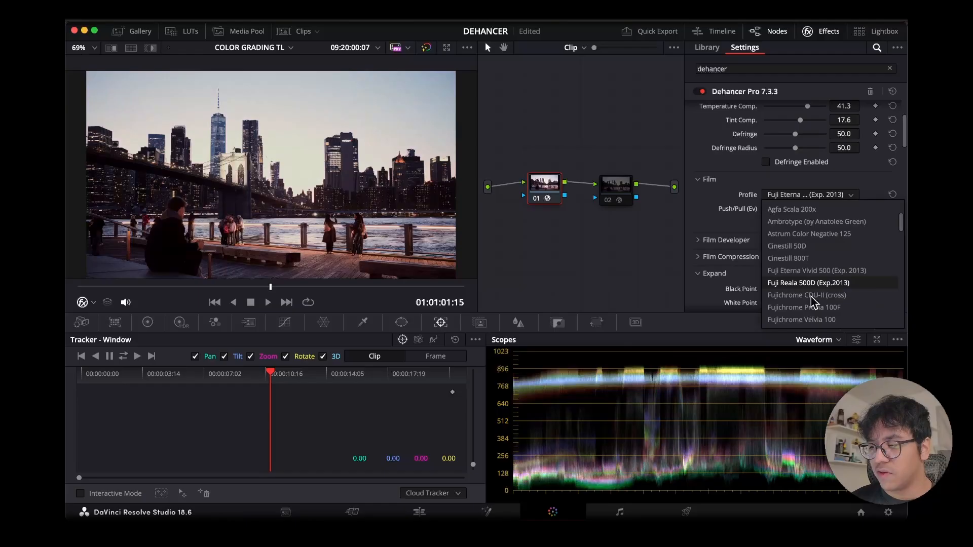
click(809, 258)
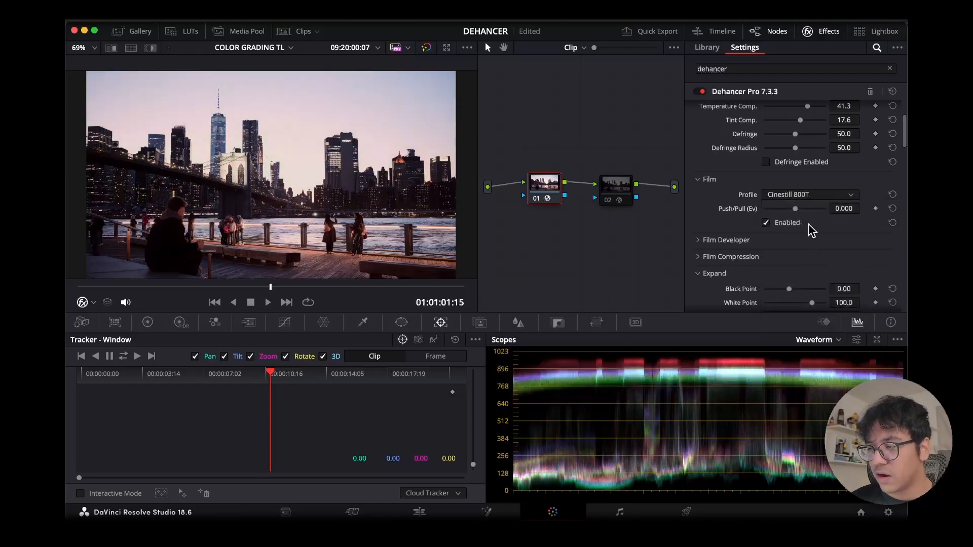
click(789, 198)
scroll(812, 266, up, 1)
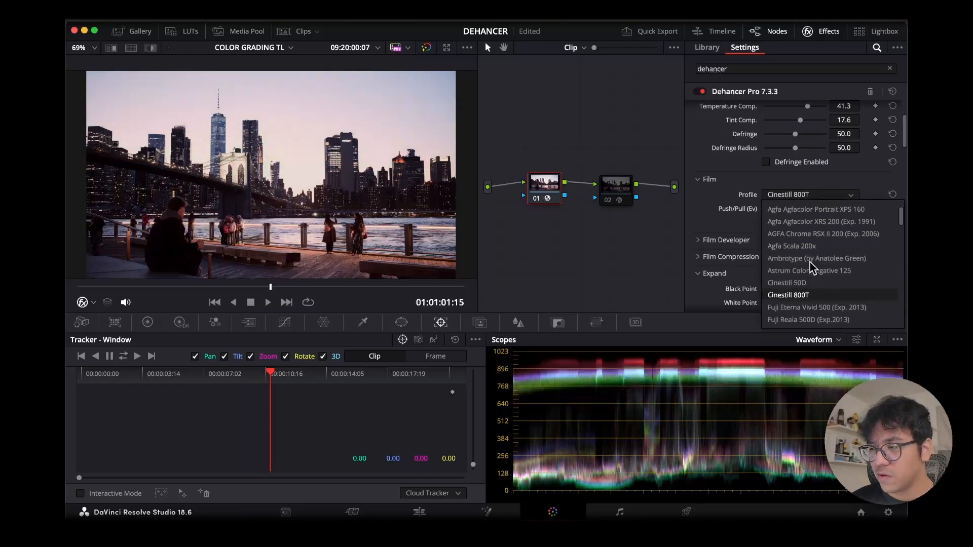
scroll(812, 267, down, 5)
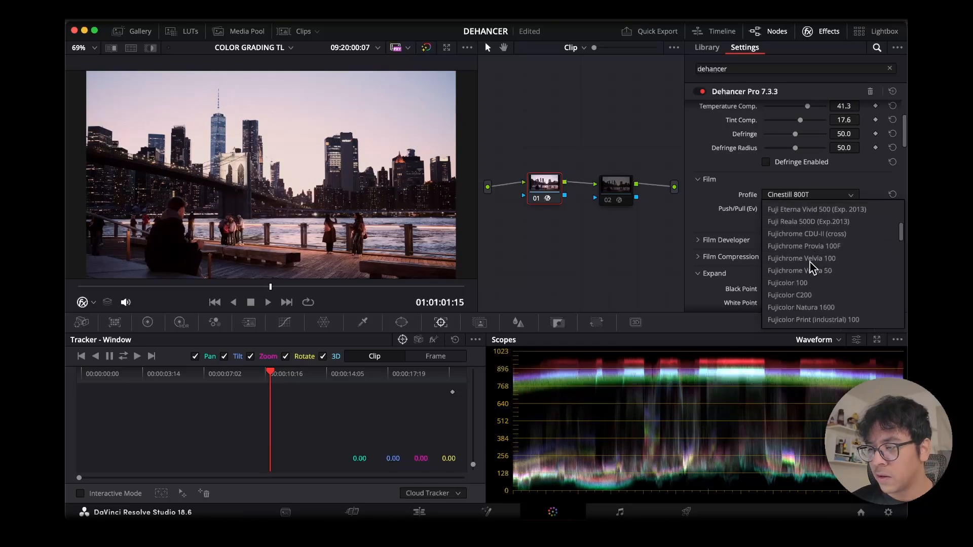
scroll(812, 267, down, 6)
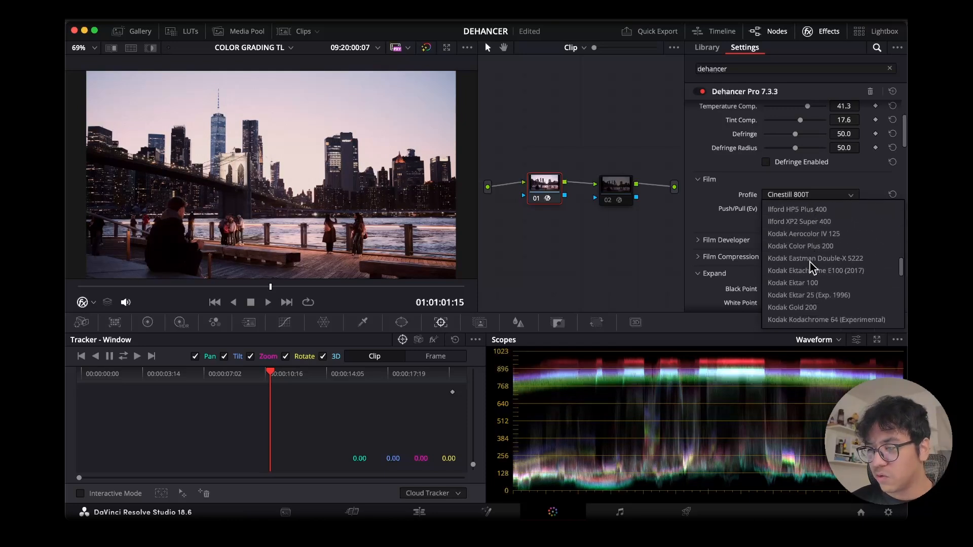
scroll(813, 267, down, 5)
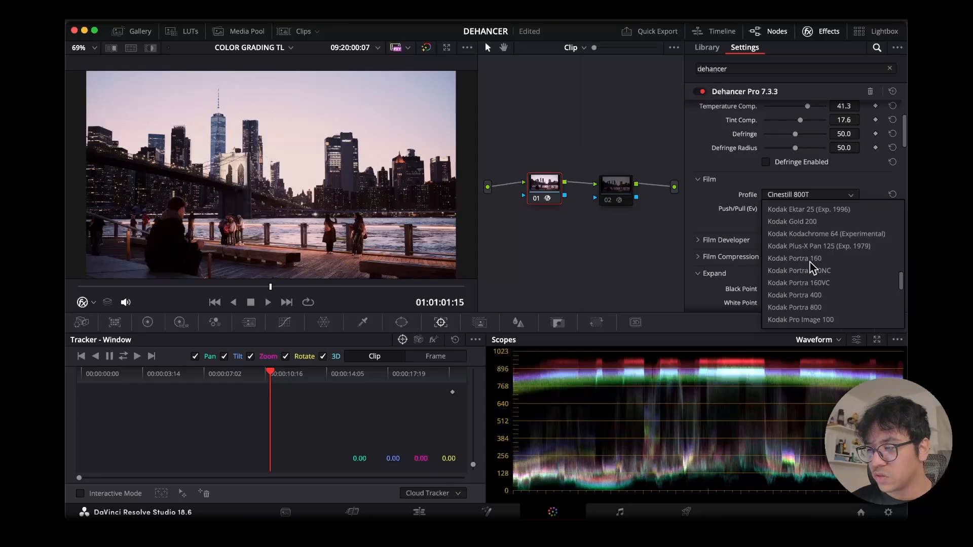
click(813, 271)
- Compare the Kodak Vision3 500T profile, return to Kodak Vision3 50D and set Push/Pull to 0.346
click(796, 202)
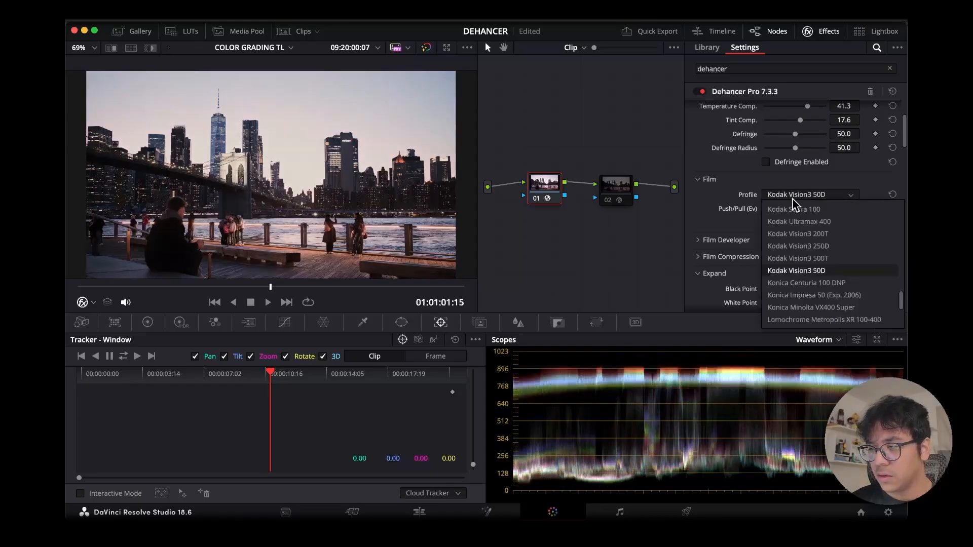
click(798, 259)
click(786, 196)
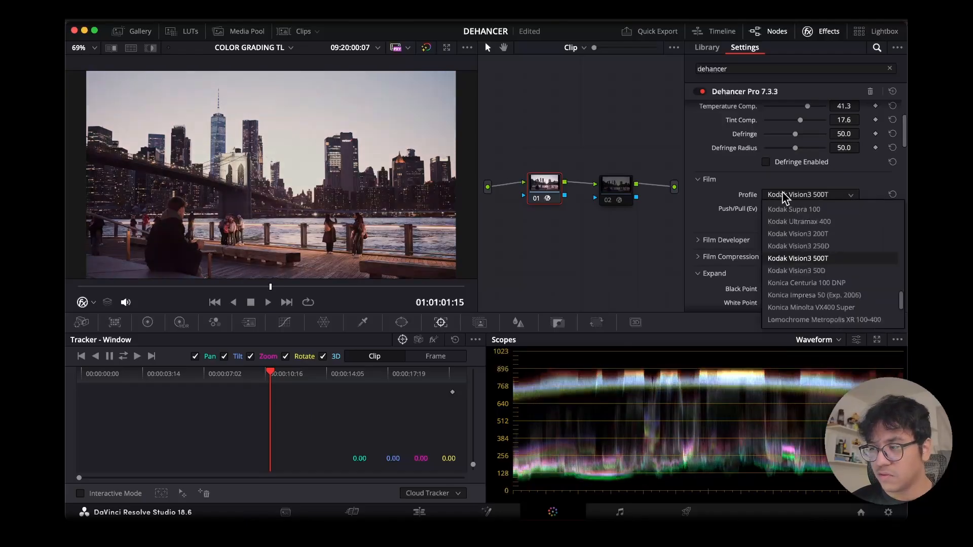
click(809, 271)
scroll(785, 209, down, 1)
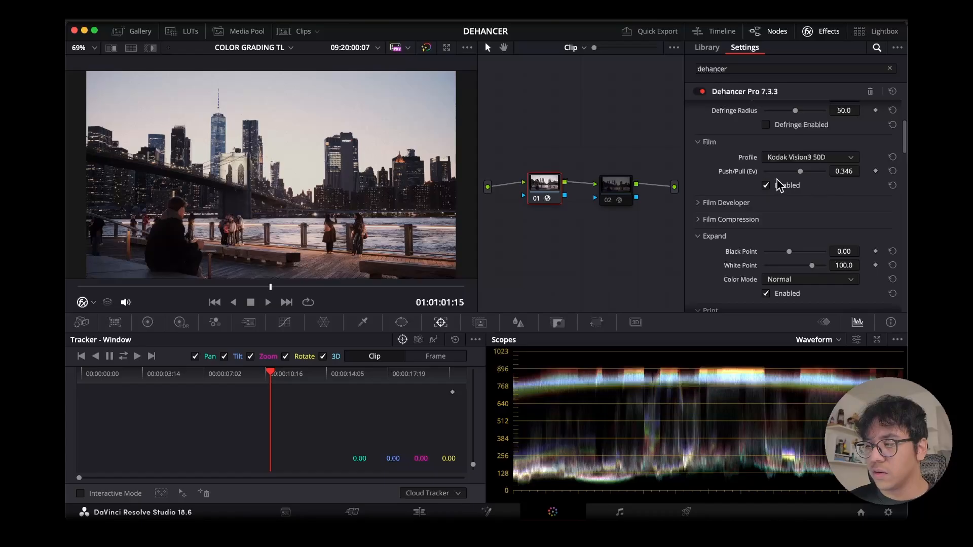
- Enable Film Developer and try a positive Contrast Boost before setting it to -11.9
scroll(740, 185, down, 2)
scroll(719, 177, up, 4)
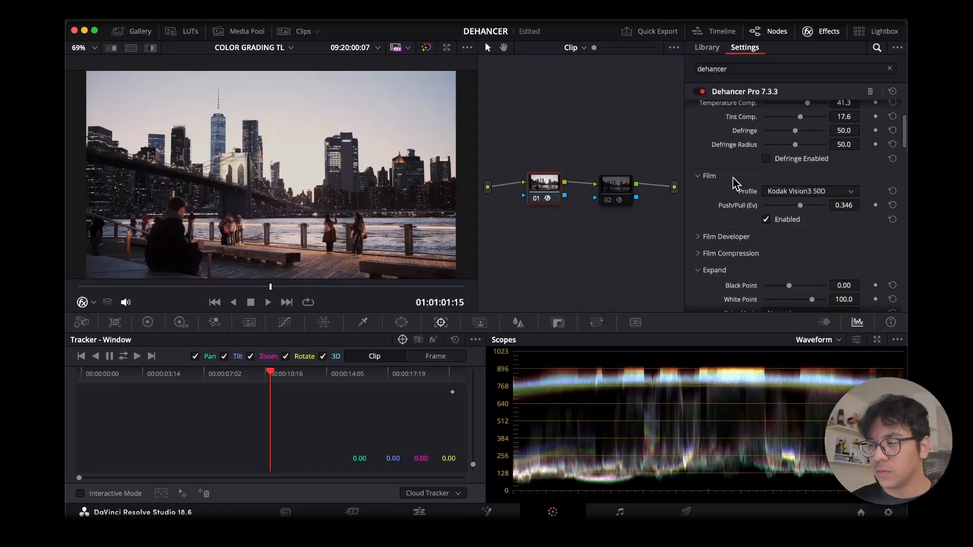
scroll(733, 178, down, 1)
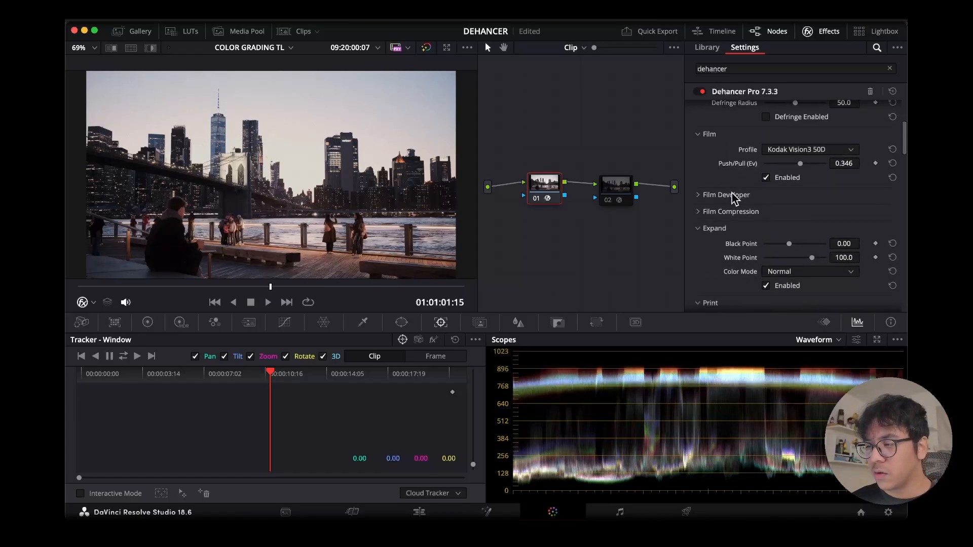
click(732, 194)
scroll(772, 218, down, 3)
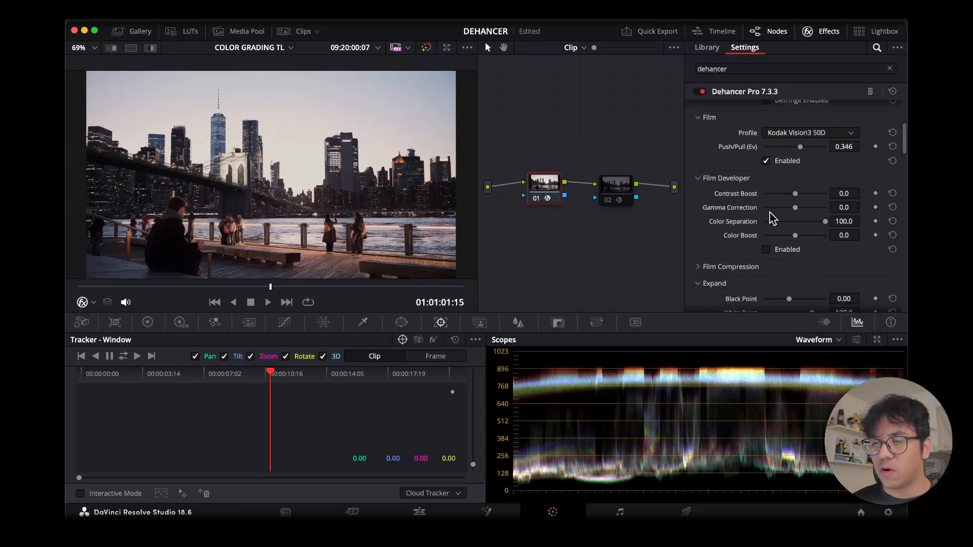
scroll(772, 218, up, 1)
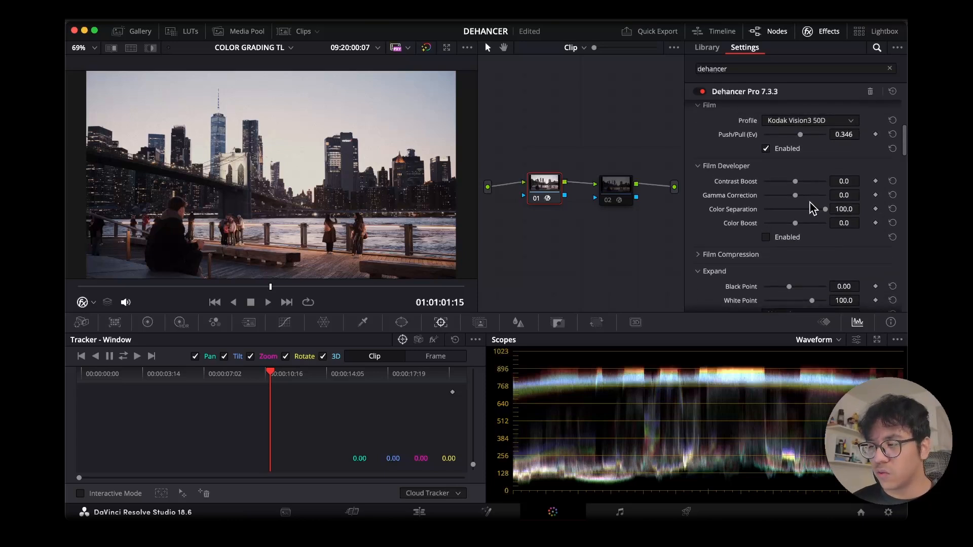
drag(798, 186, 800, 188)
click(767, 238)
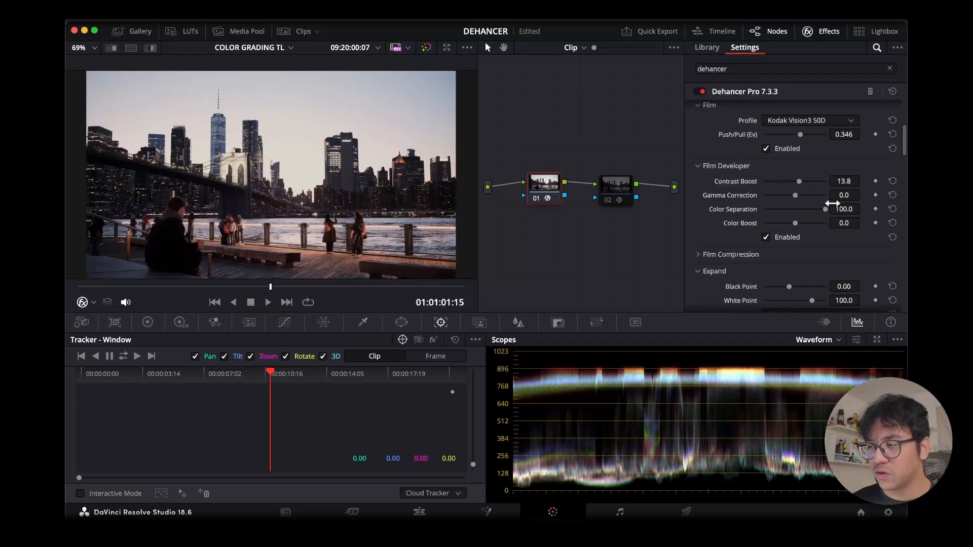
drag(801, 183, 793, 186)
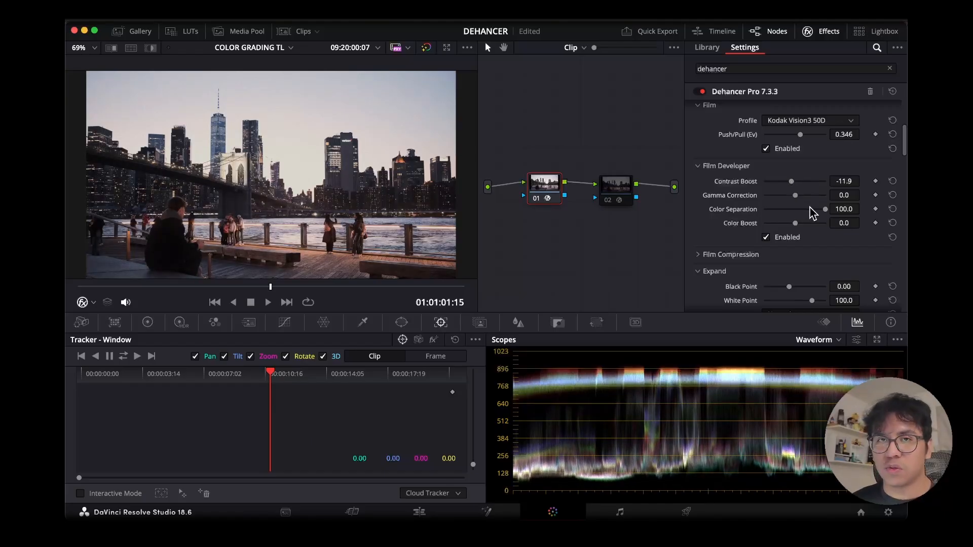
- Raise the Film Developer Gamma Correction to 17.0 and Color Boost to 41.3, keeping Color Separation at 100.0
drag(795, 196, 806, 197)
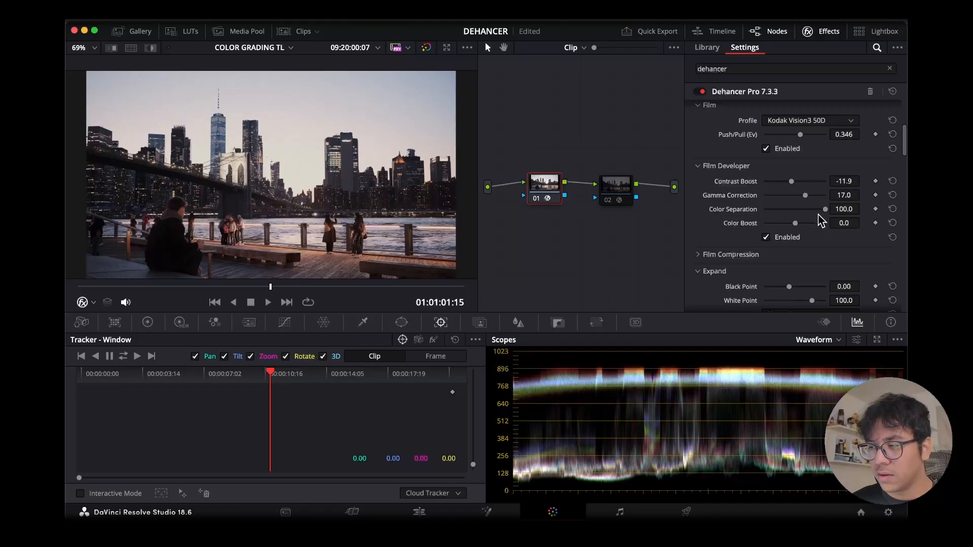
drag(825, 209, 851, 200)
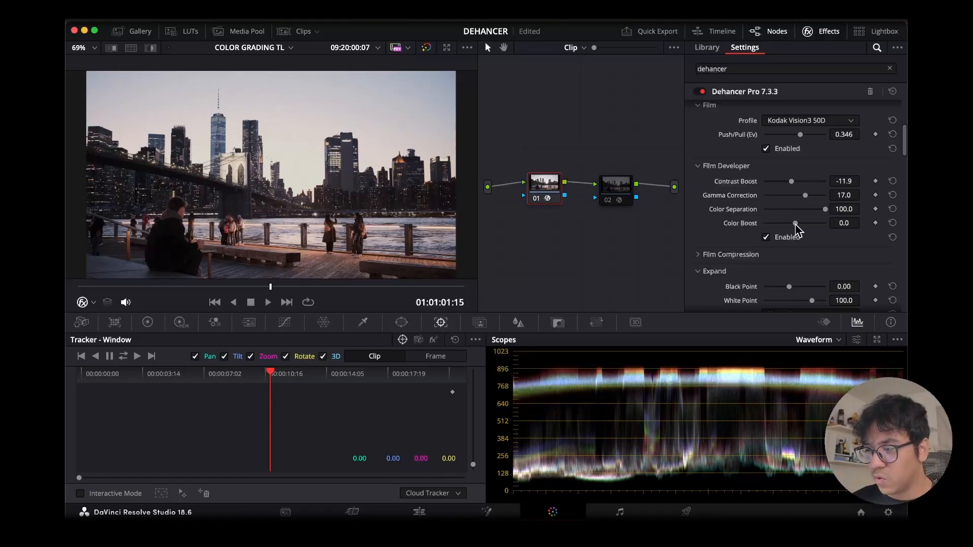
drag(795, 225, 808, 228)
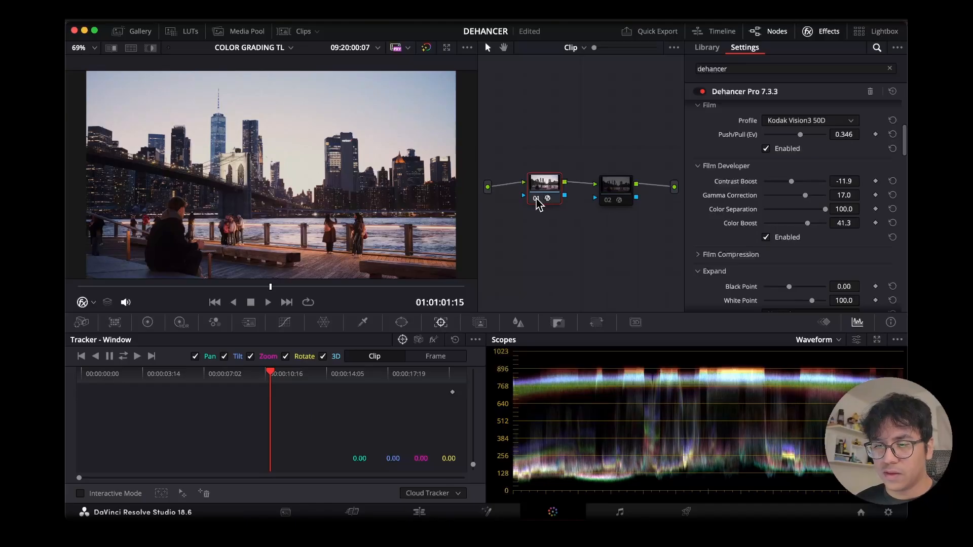
- Toggle node 01 to compare the image with and without the grade, and collapse the Film Developer settings
click(536, 198)
click(536, 198)
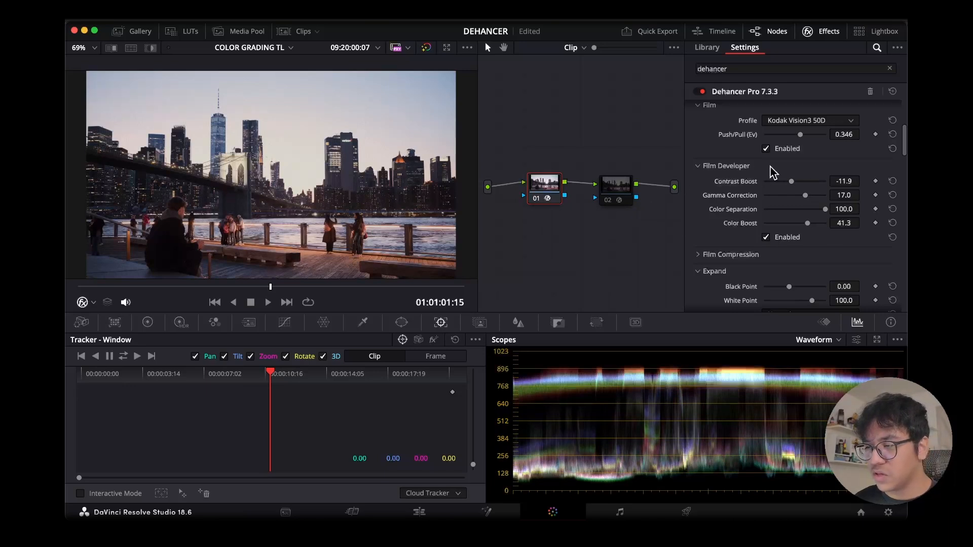
click(719, 167)
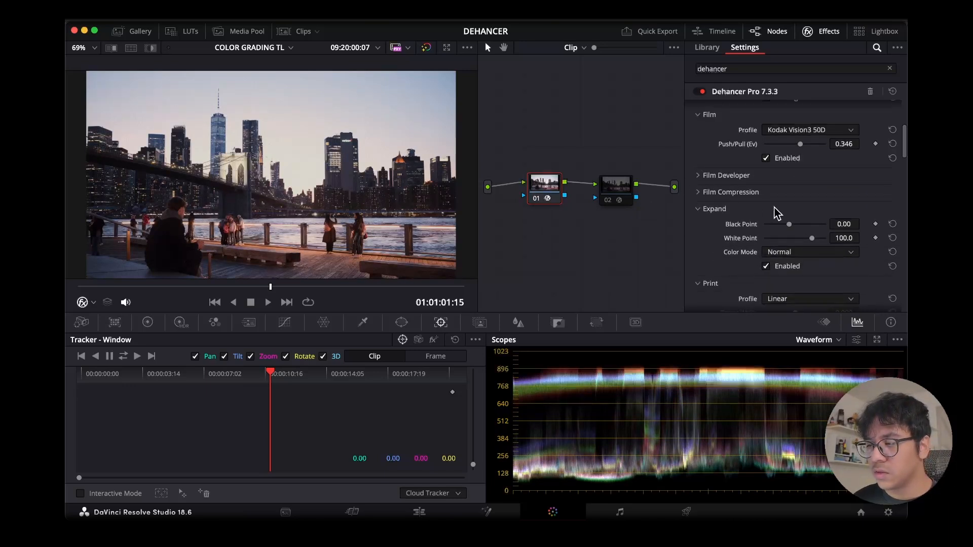
scroll(776, 213, up, 1)
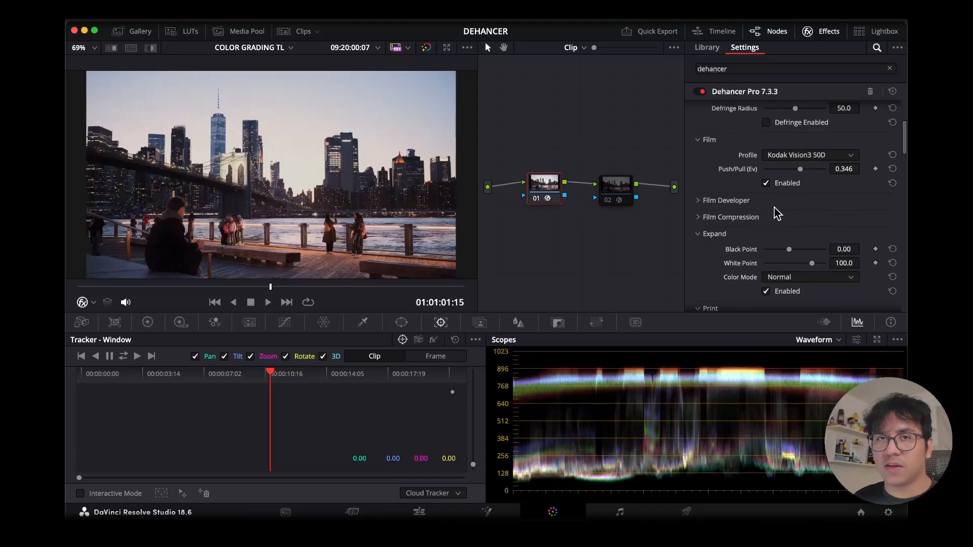
scroll(709, 171, up, 3)
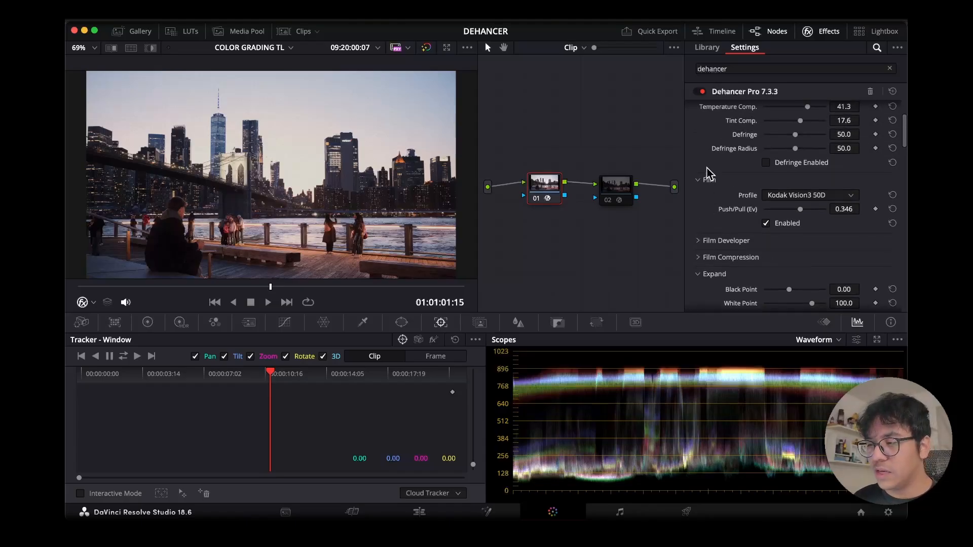
scroll(709, 174, up, 1)
click(698, 215)
scroll(698, 215, up, 3)
click(701, 109)
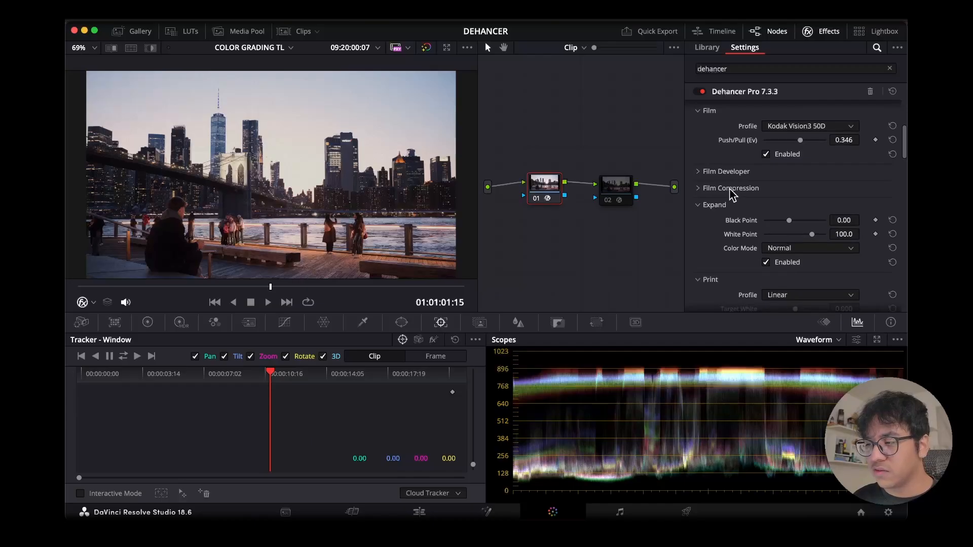
- Enable Film Compression and set its Impact to 88.1 and White Point to 106.5
click(731, 188)
scroll(782, 212, down, 1)
click(766, 235)
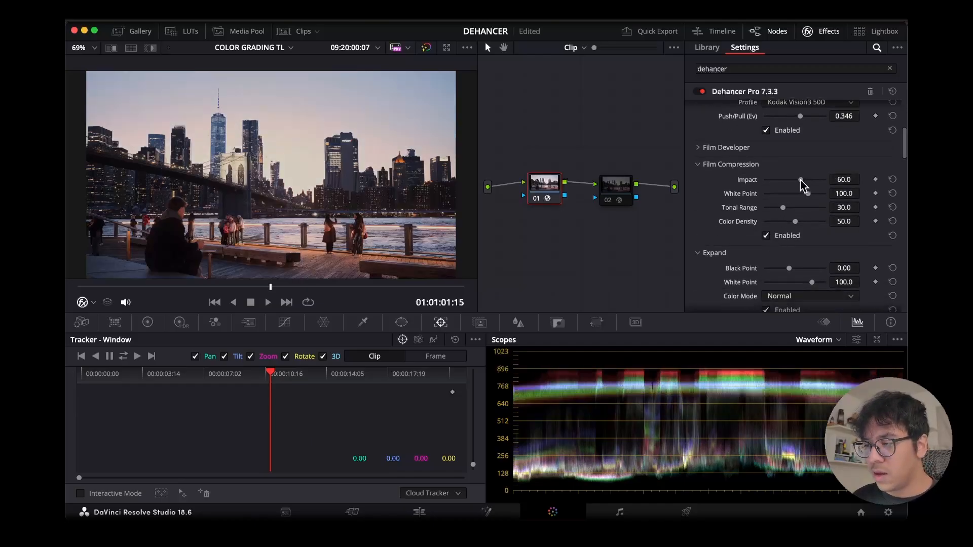
mouse_move(803, 185)
mouse_down()
mouse_move(774, 185)
mouse_move(819, 187)
mouse_up()
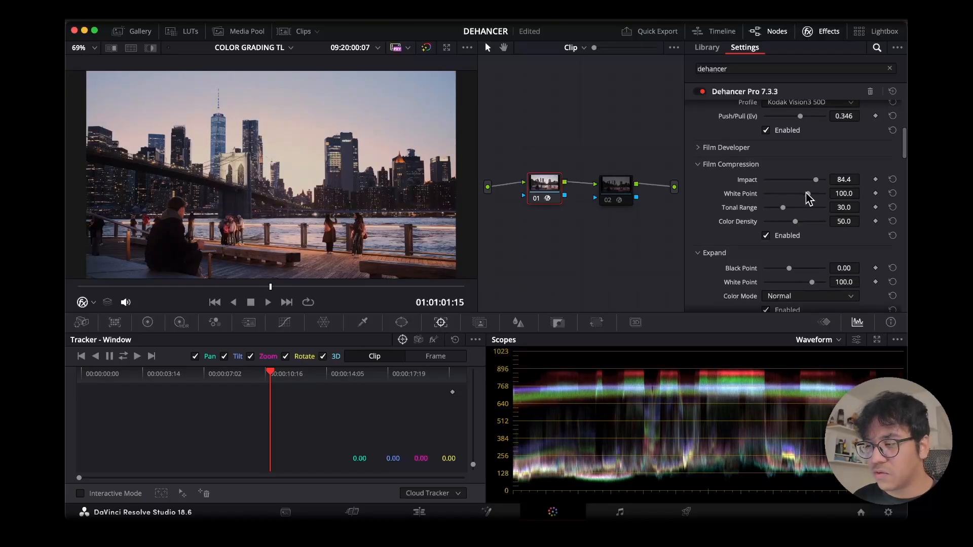
mouse_move(816, 181)
mouse_down()
mouse_move(817, 195)
mouse_move(786, 196)
mouse_move(816, 199)
mouse_up()
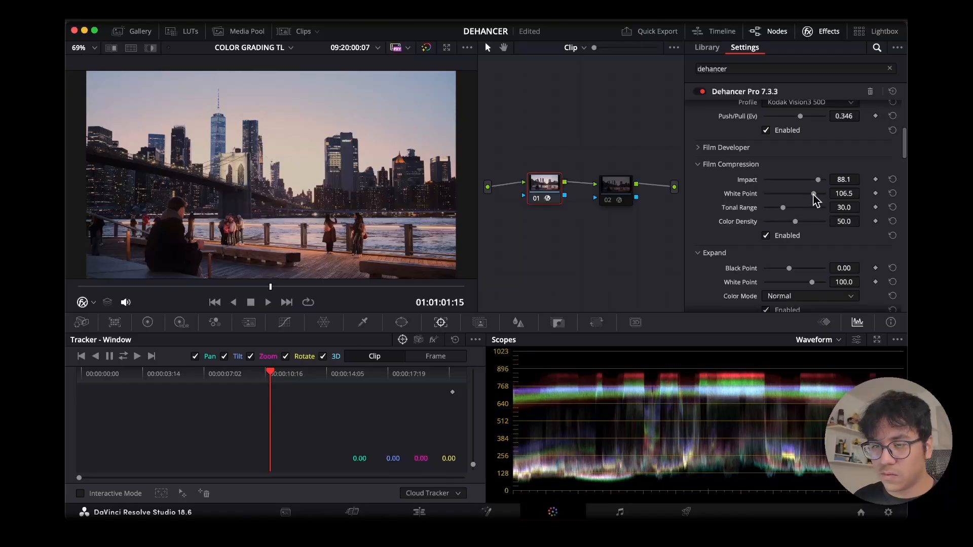
- Raise the Film Compression Tonal Range to 58.7 and Color Density to 69.7
scroll(804, 235, down, 2)
drag(783, 181, 800, 182)
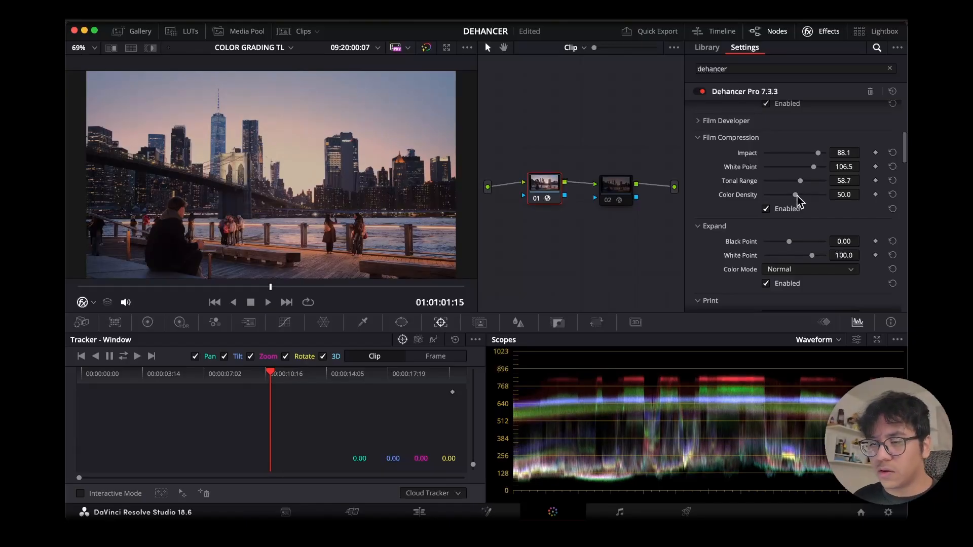
drag(796, 198, 808, 200)
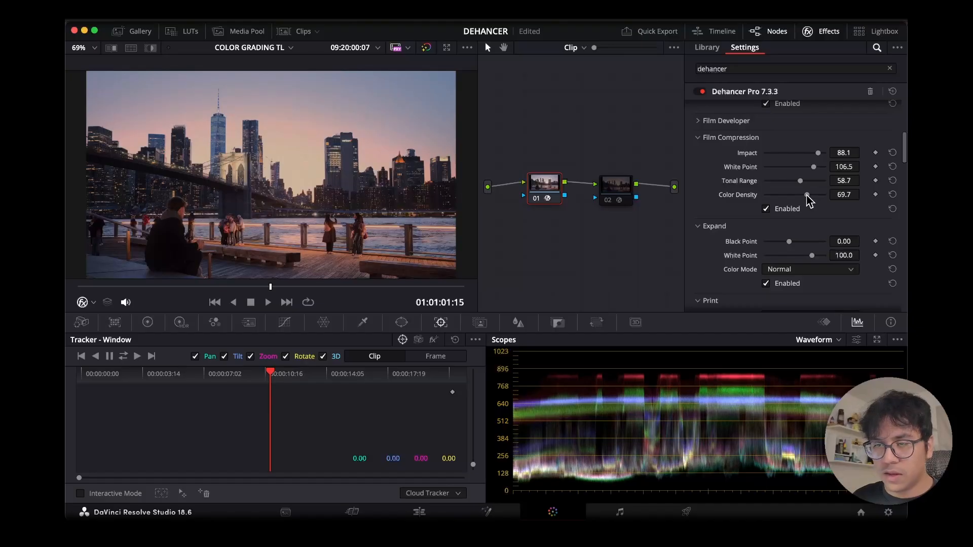
- Set the Expand Black Point to 3.85 and lower its White Point to about 87.8
scroll(704, 156, down, 3)
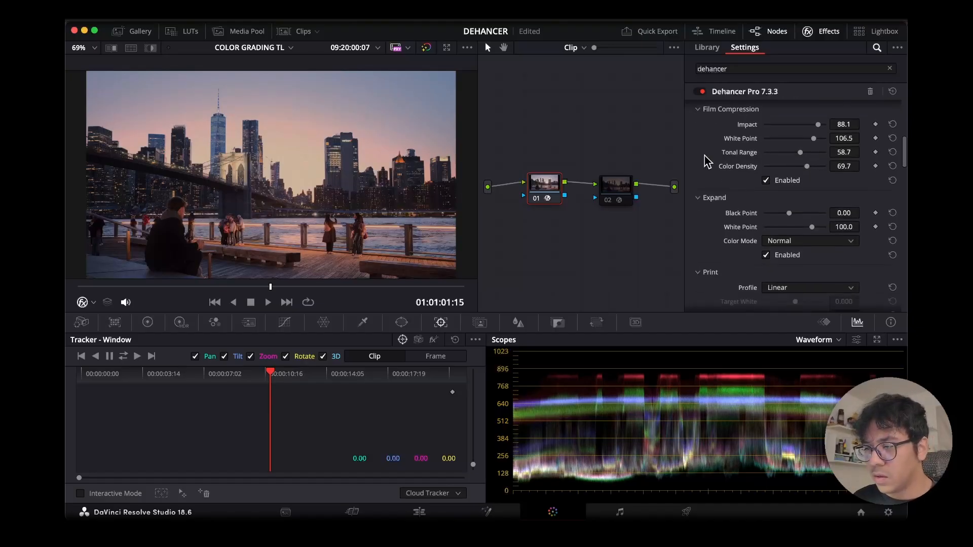
scroll(707, 160, down, 3)
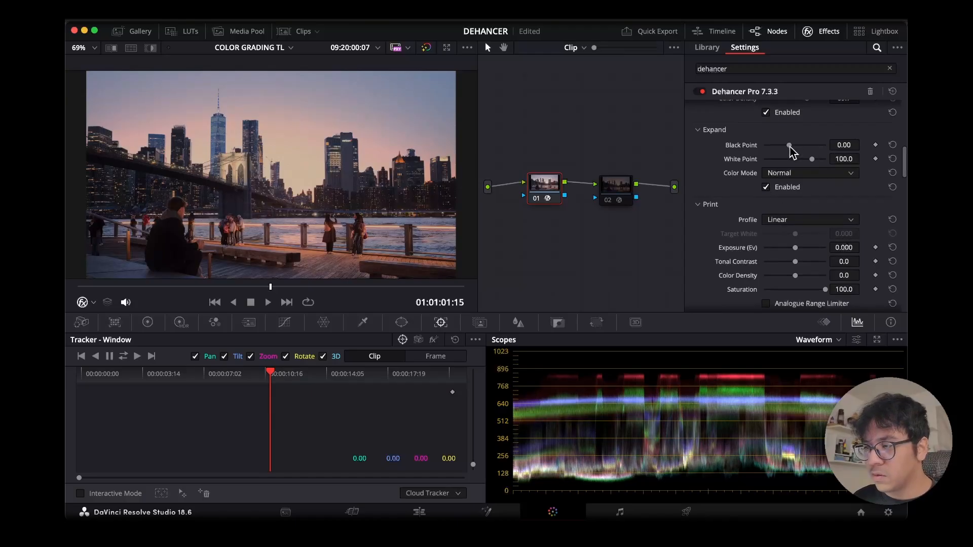
drag(789, 145, 806, 165)
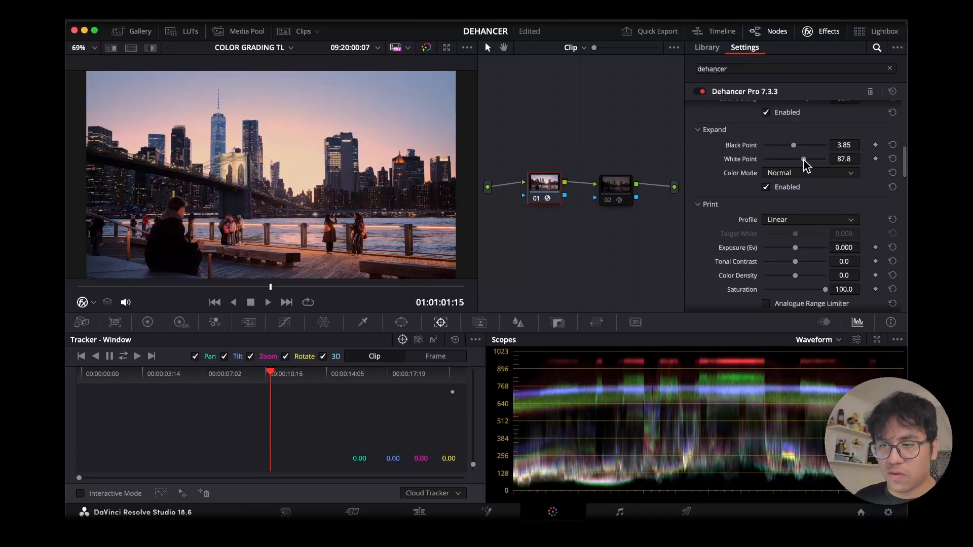
drag(849, 159, 863, 158)
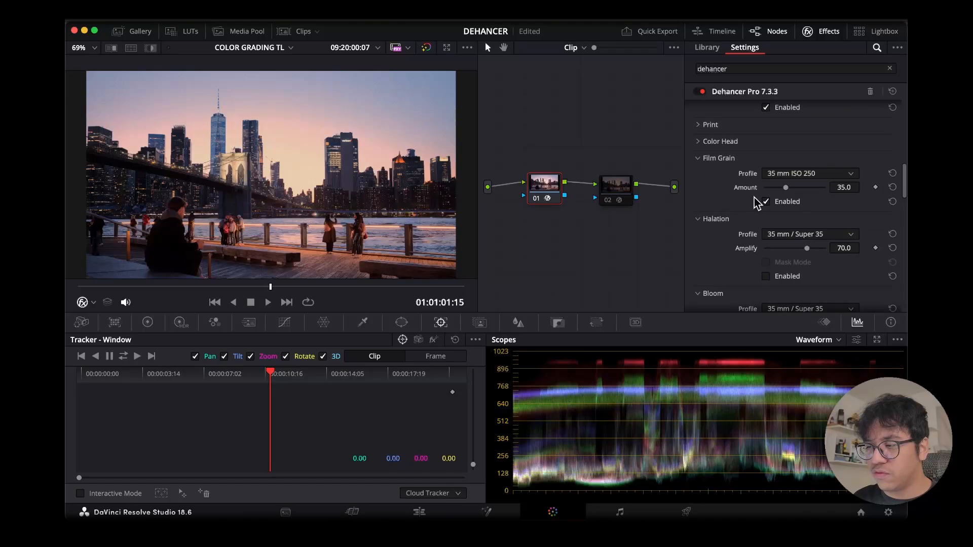
- Look over the Film Grain and Halation settings and play the graded clip full screen to examine the grain
scroll(756, 202, down, 1)
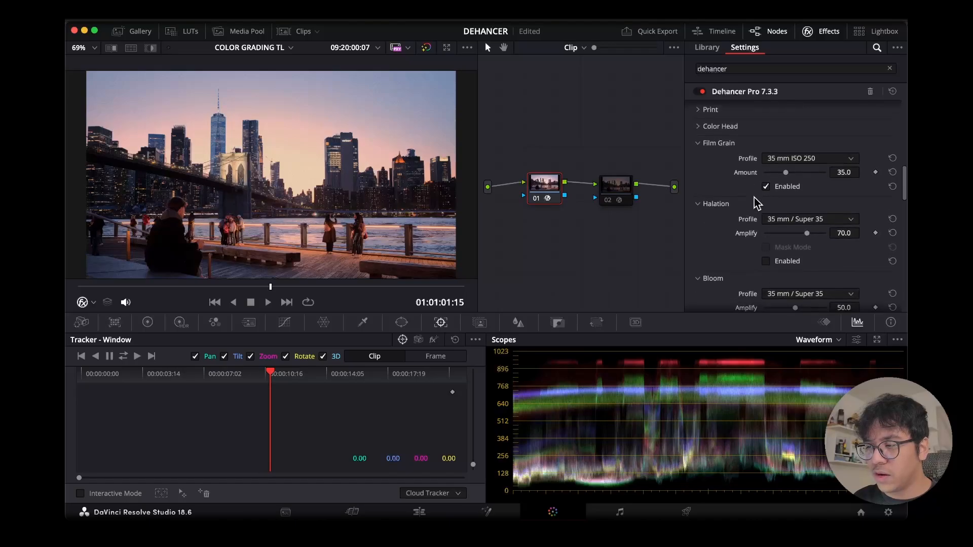
scroll(756, 202, down, 1)
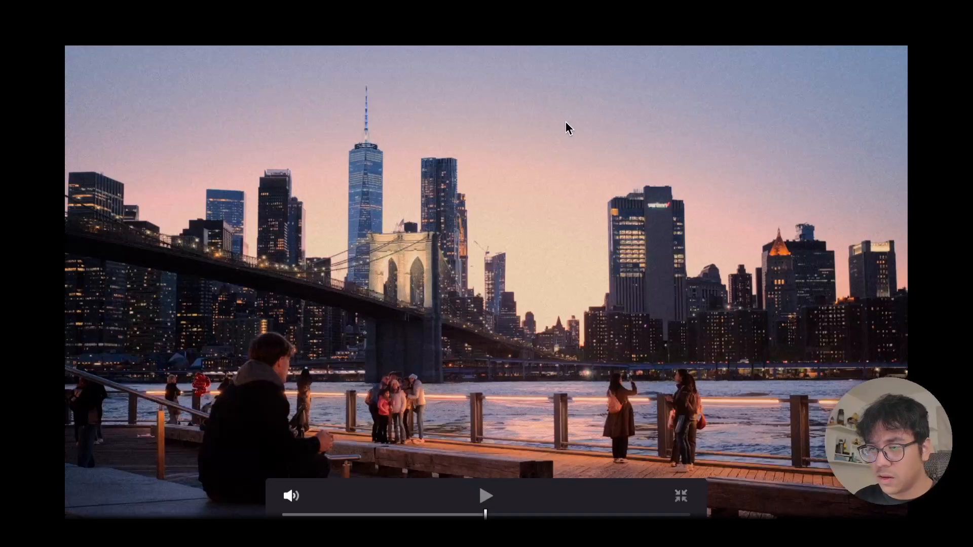
key(space)
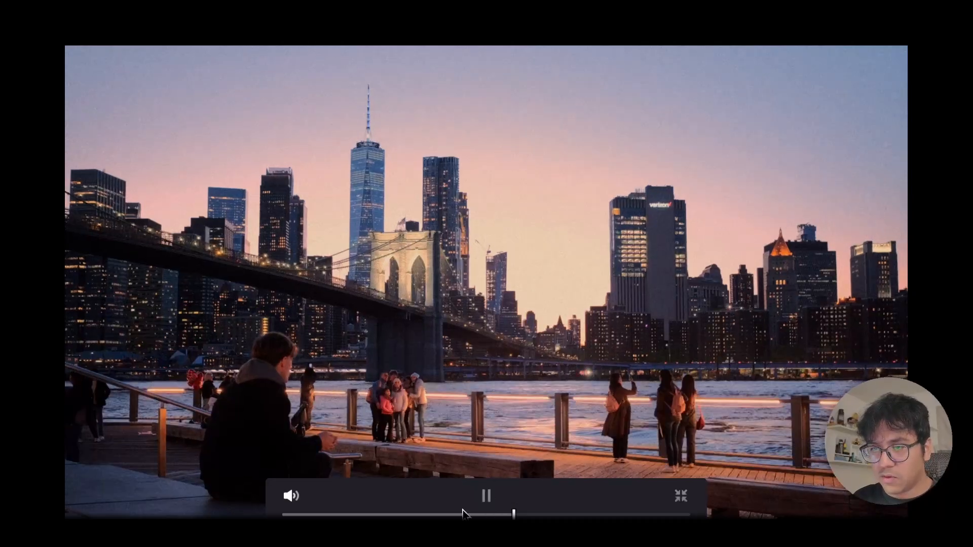
- Try the 8 mm ISO 50 and 35 mm ISO 500 Film Grain profiles on the clip
key(space)
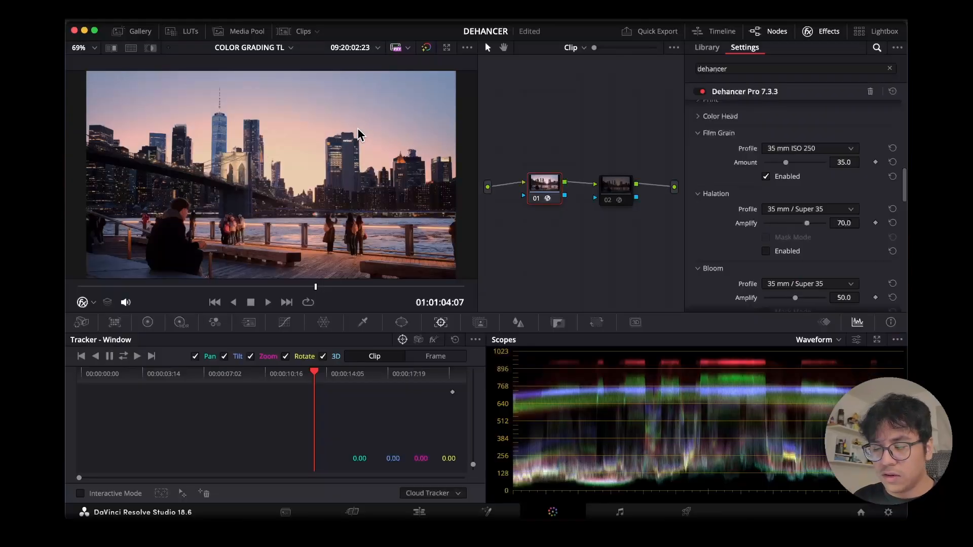
click(792, 152)
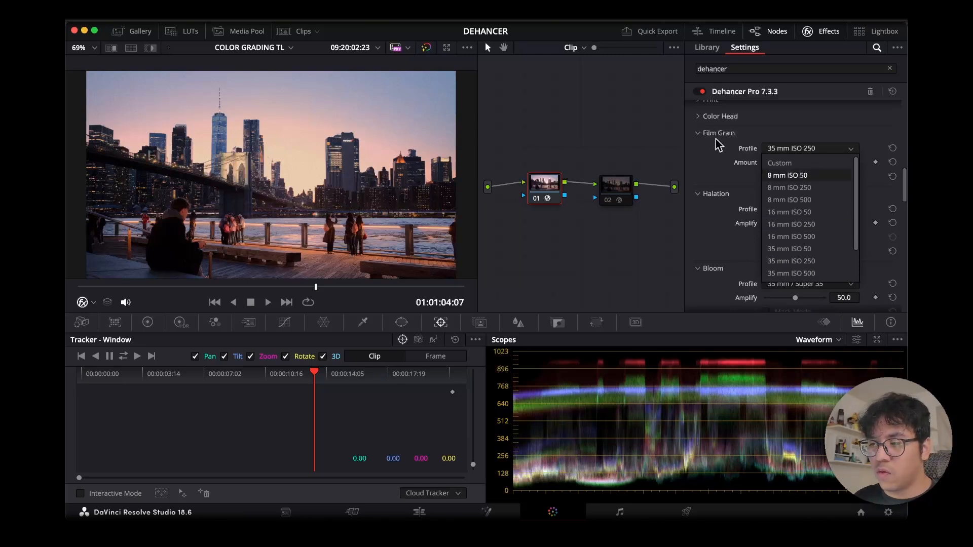
click(806, 178)
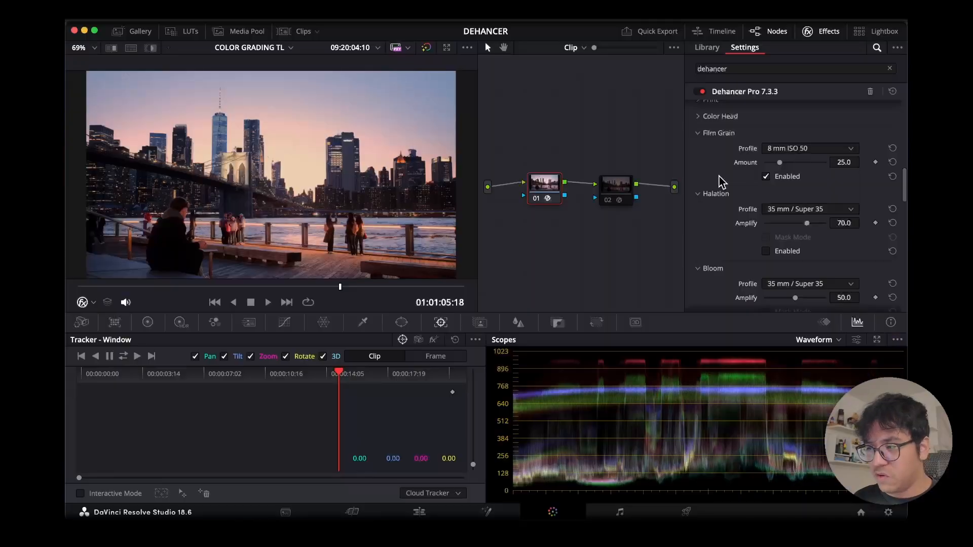
click(793, 148)
scroll(806, 248, down, 3)
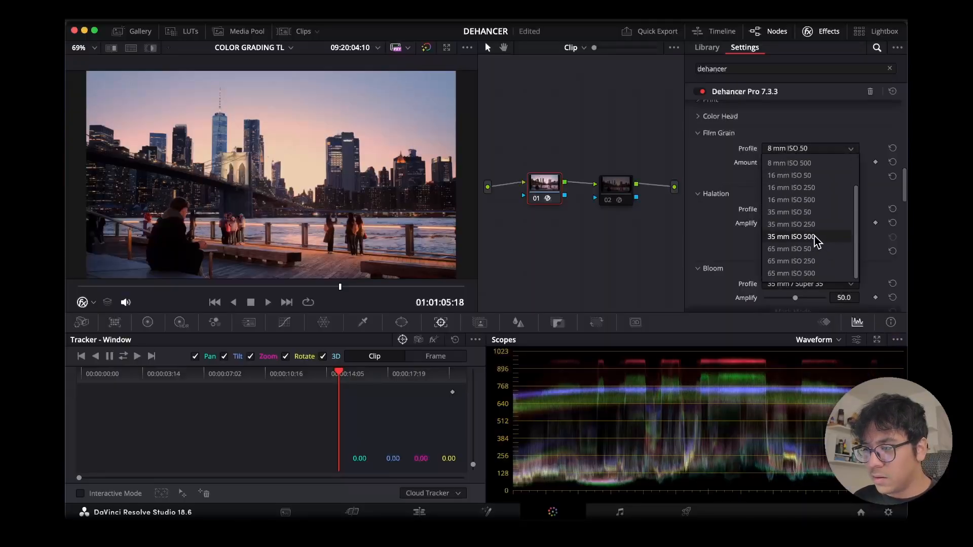
click(791, 236)
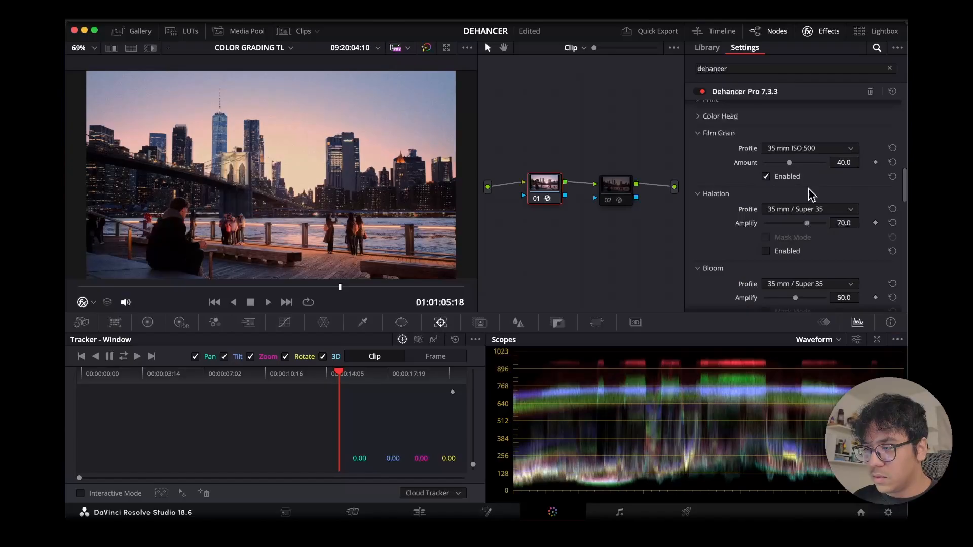
- Compare the 35 mm ISO 50 and 35 mm ISO 500 grain profiles during playback and settle on 35 mm ISO 50
click(782, 150)
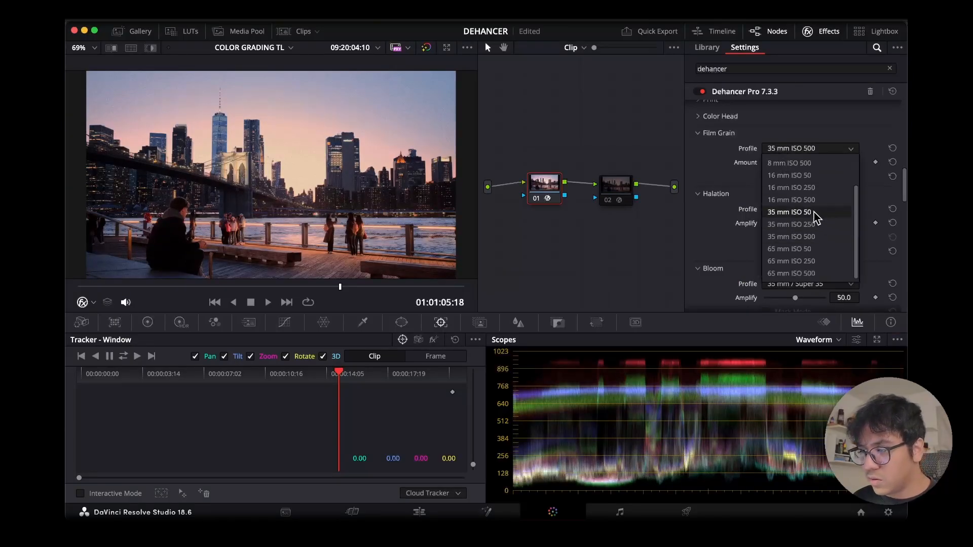
click(814, 213)
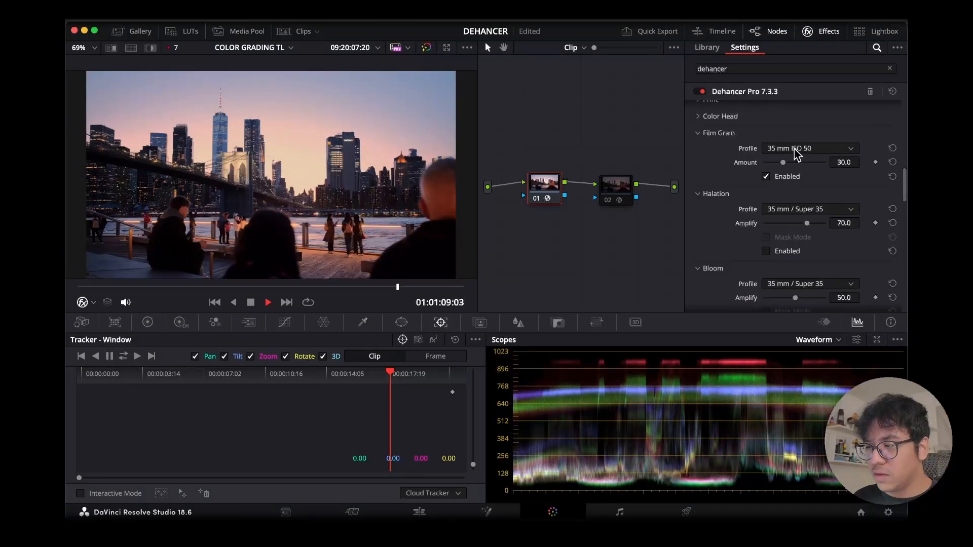
key(space)
click(794, 149)
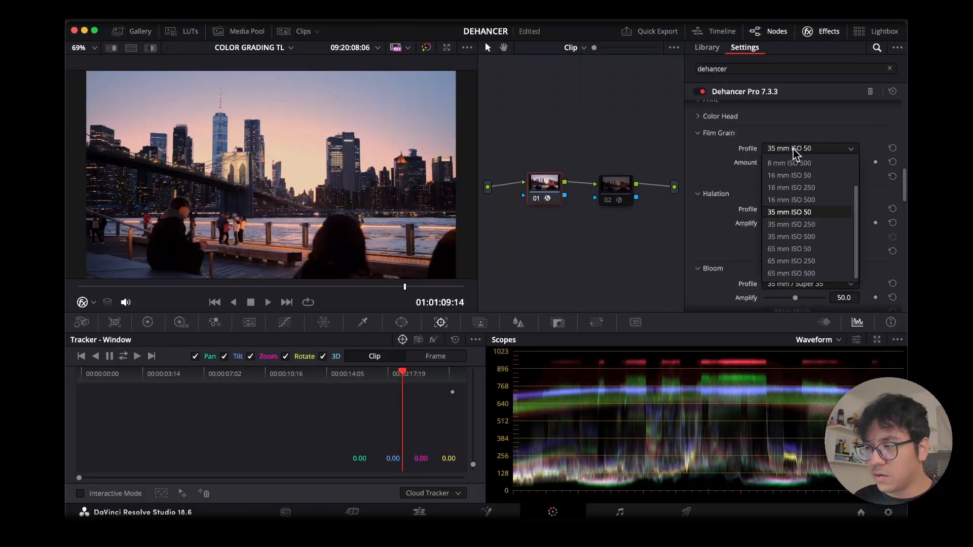
click(819, 237)
key(space)
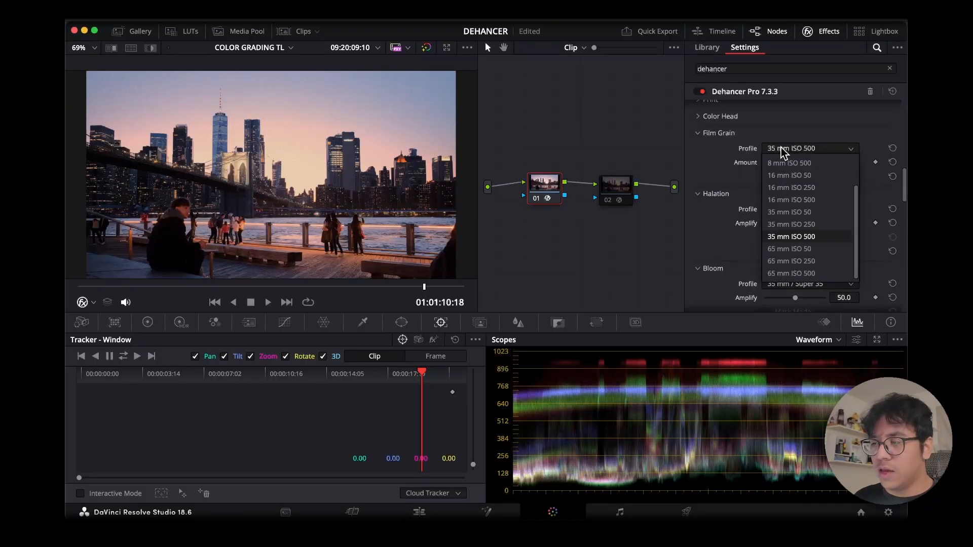
click(807, 213)
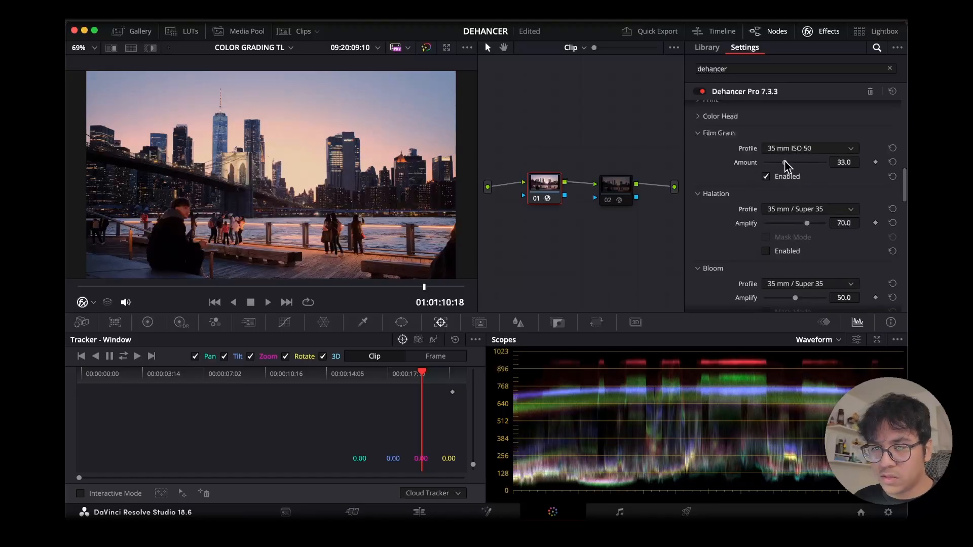
- Test a Film Grain Amount of 71.6 in full-screen playback and settle on an Amount of 28.5
drag(784, 162, 807, 163)
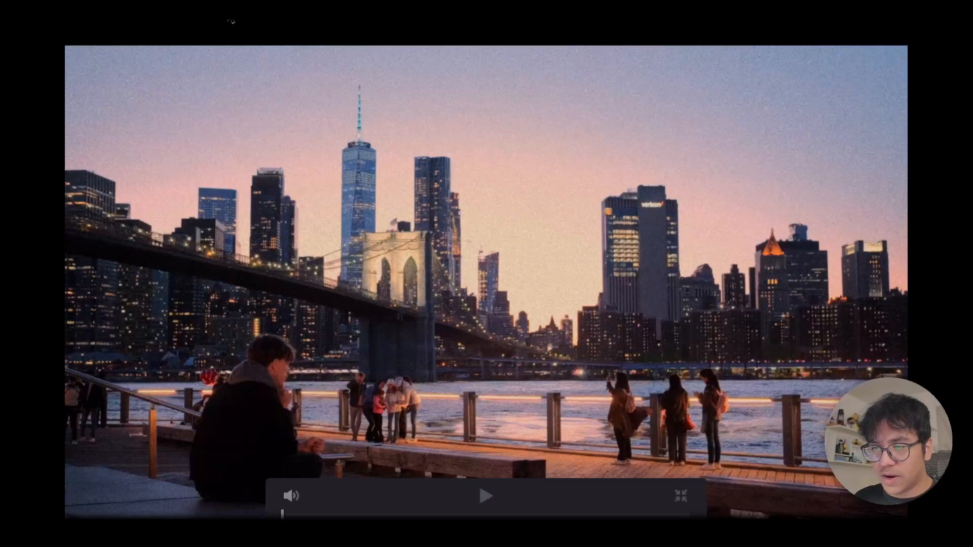
key(space)
key(space)
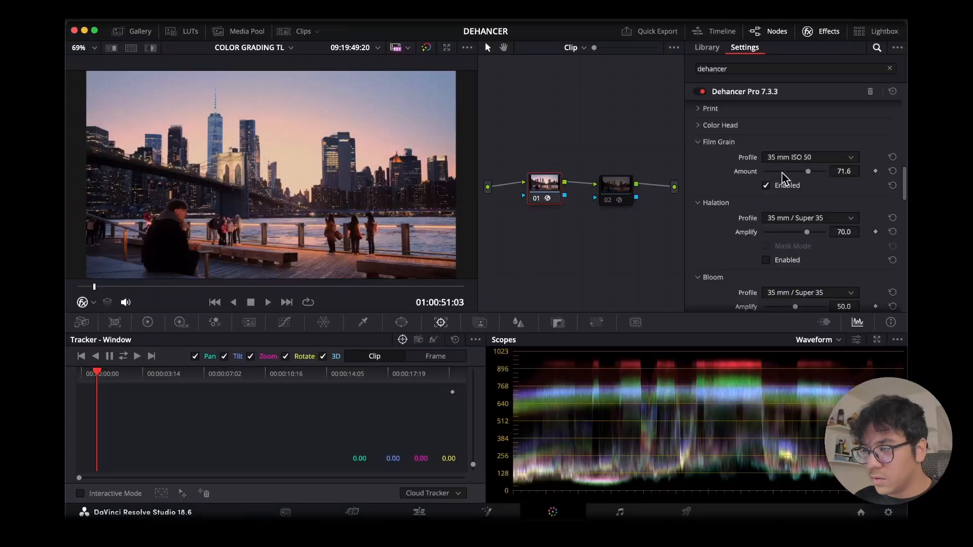
click(783, 172)
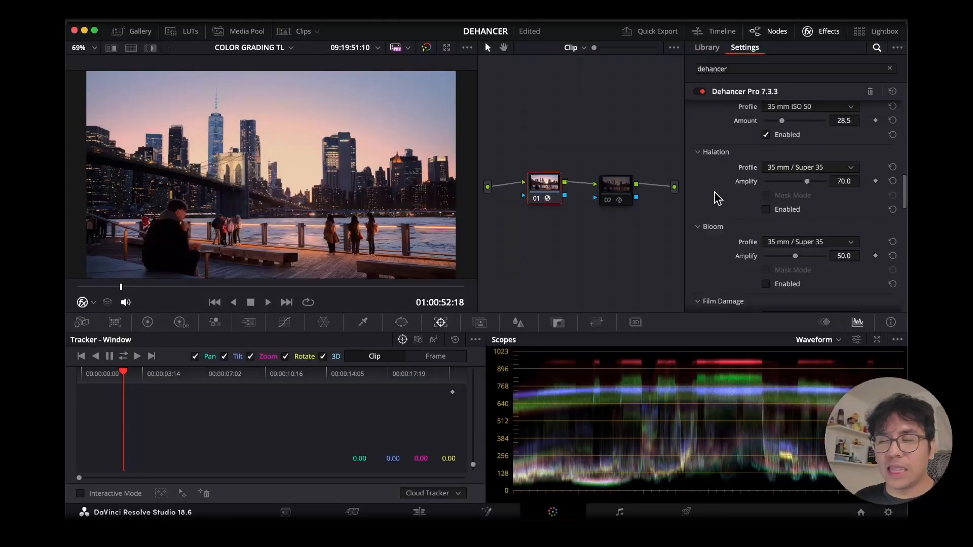
- Enable Halation with the 35 mm / Super 35 profile and raise its Amplify to 92.7
click(778, 209)
click(801, 168)
click(800, 171)
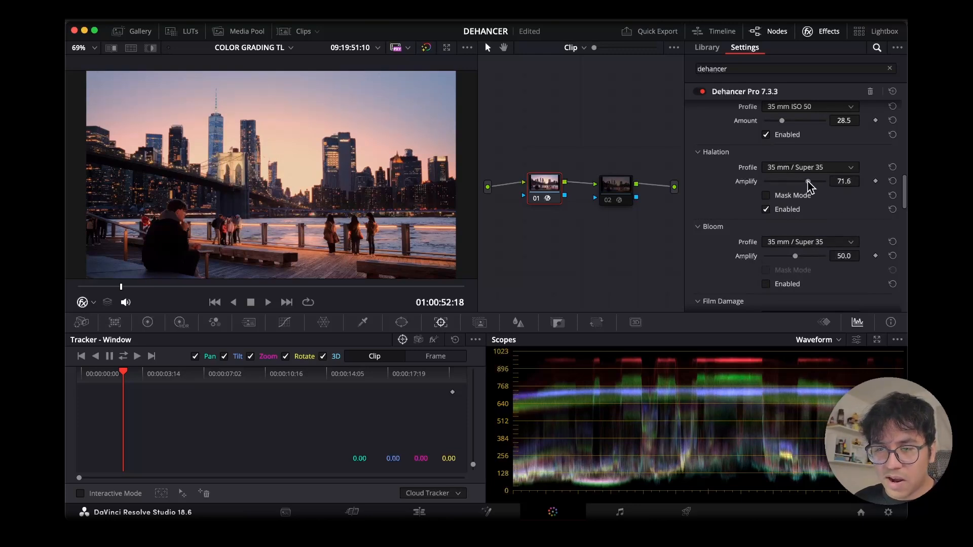
drag(810, 181, 813, 181)
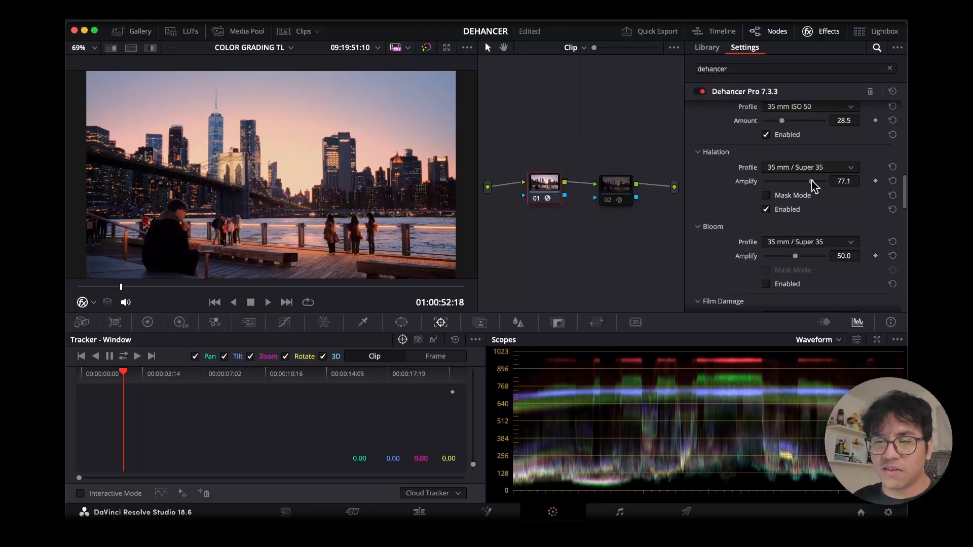
drag(812, 181, 822, 181)
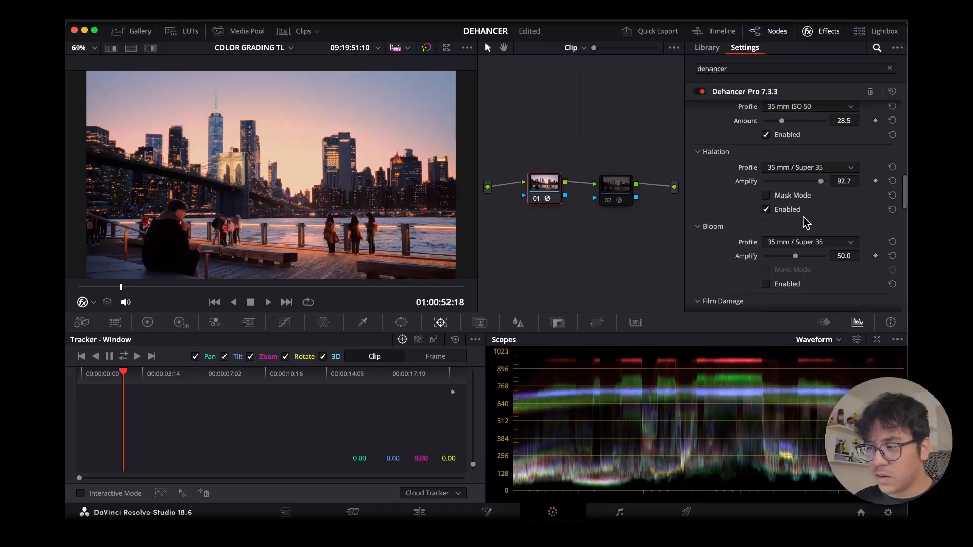
- Turn on the Halation Mask Mode and examine the mask full screen
click(765, 196)
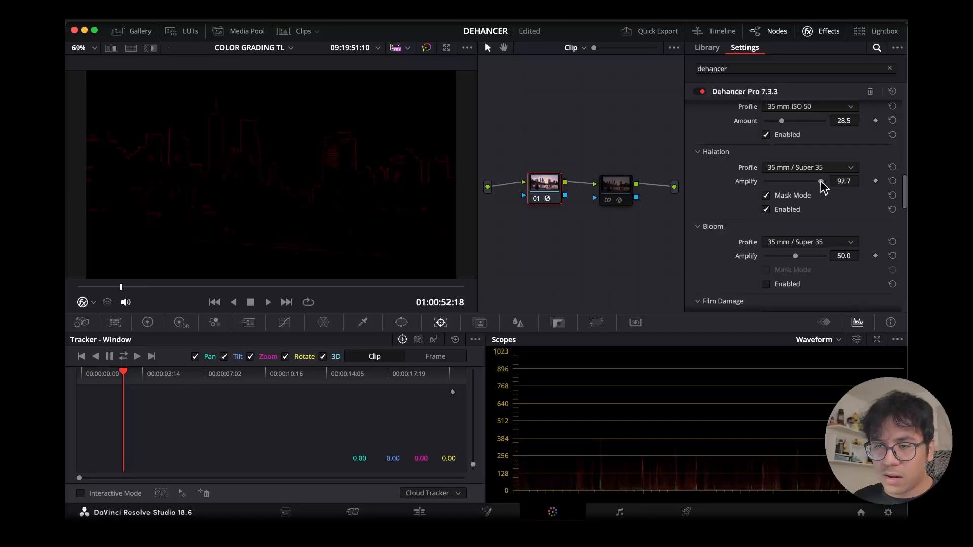
key(super+f)
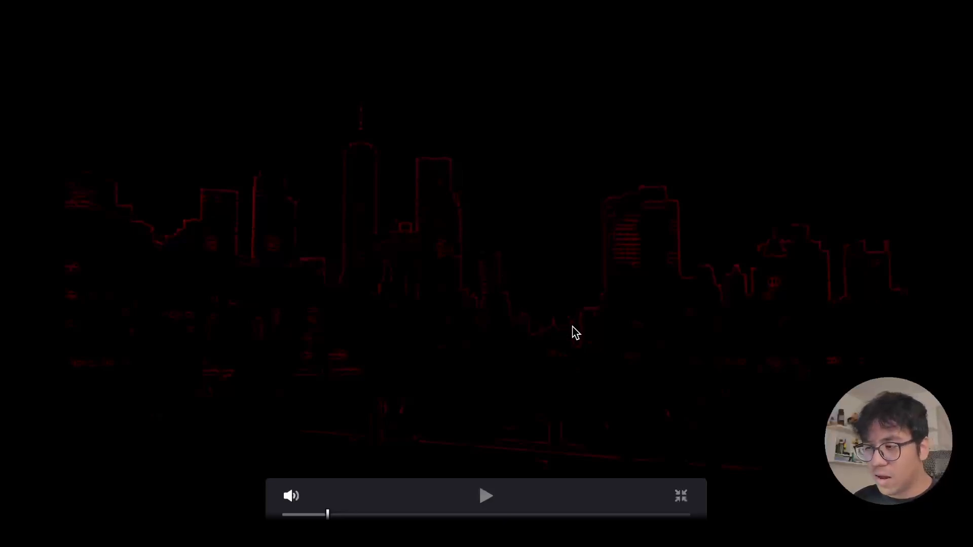
key(Escape)
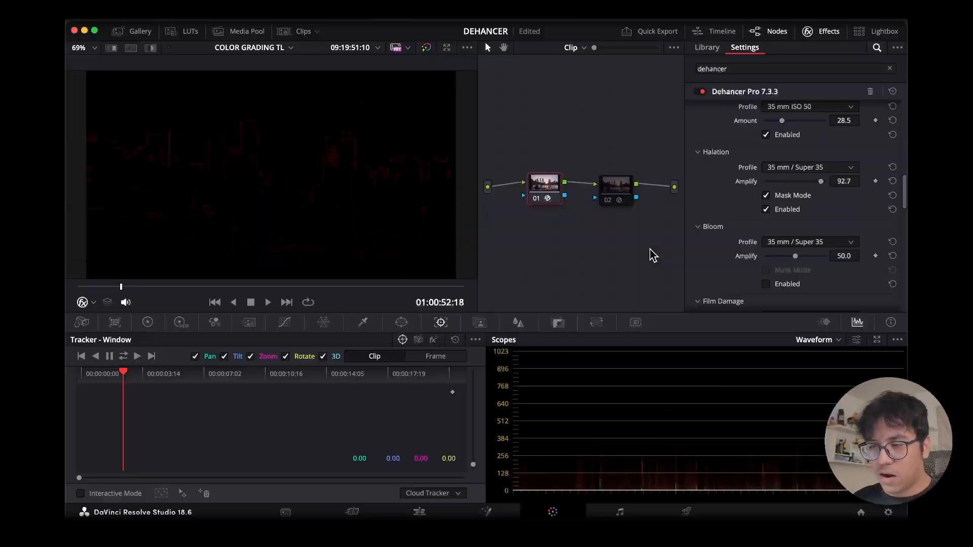
- Test lower and higher Halation Amplify values with and without the mask, leaving Mask Mode off and Amplify at 70
mouse_move(812, 181)
mouse_down()
mouse_move(784, 183)
mouse_move(823, 184)
mouse_move(804, 183)
mouse_up()
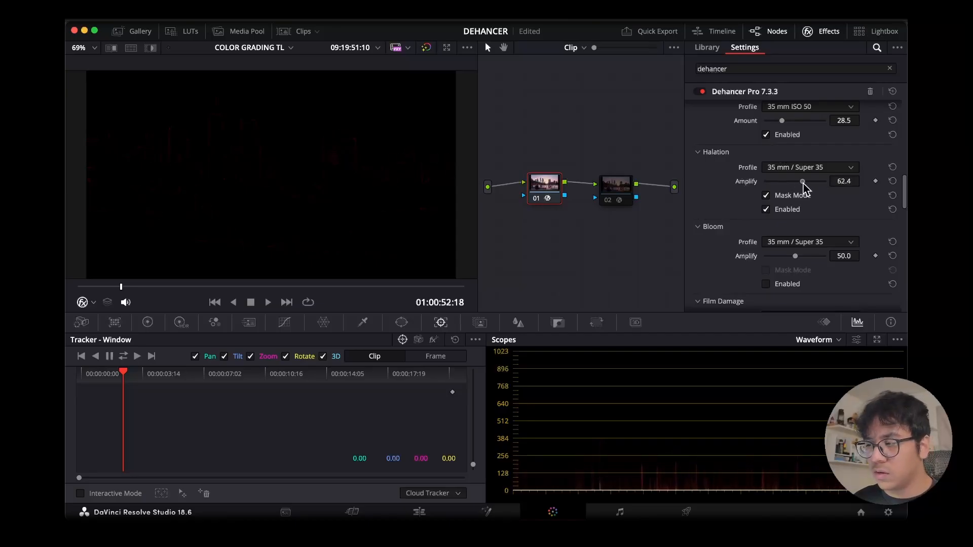
click(765, 195)
click(766, 196)
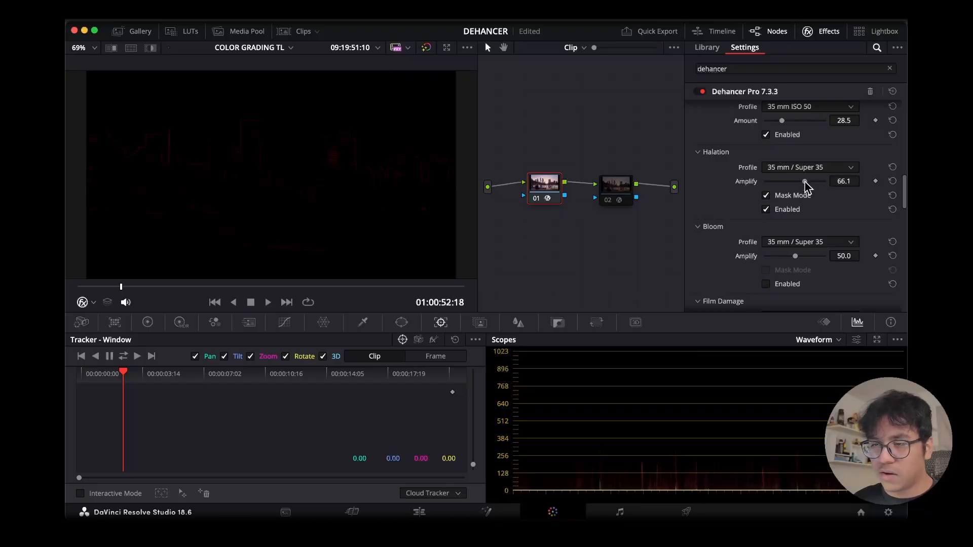
click(765, 196)
drag(809, 182, 817, 181)
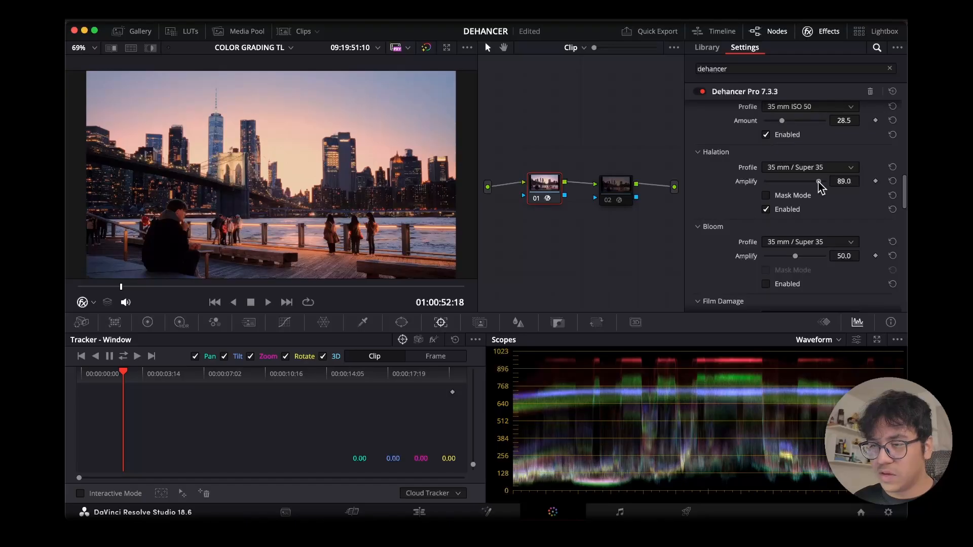
double_click(837, 181)
text(70)
key(Return)
- Try the 16 mm / Super 16 and 8 mm / Super 8 Halation profiles and return to 35 mm / Super 35
click(793, 169)
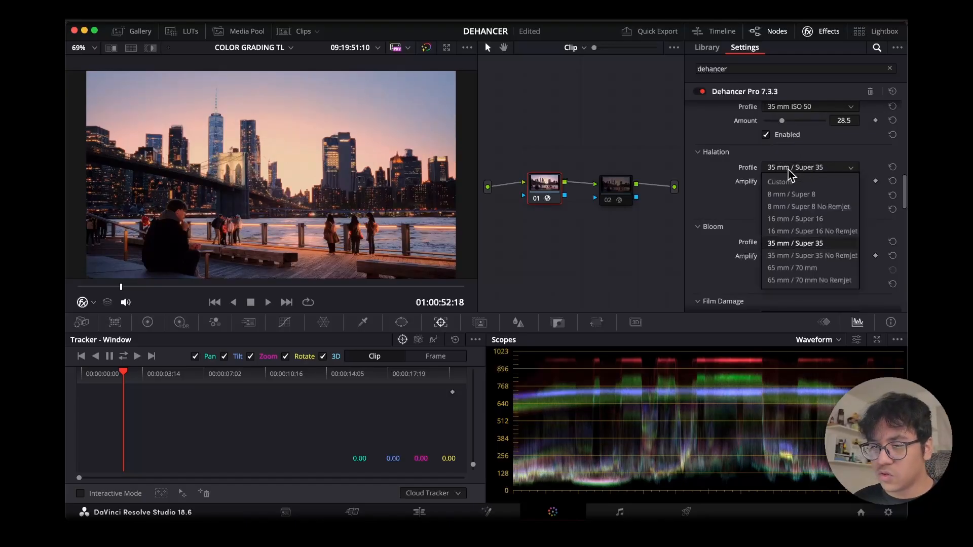
click(803, 220)
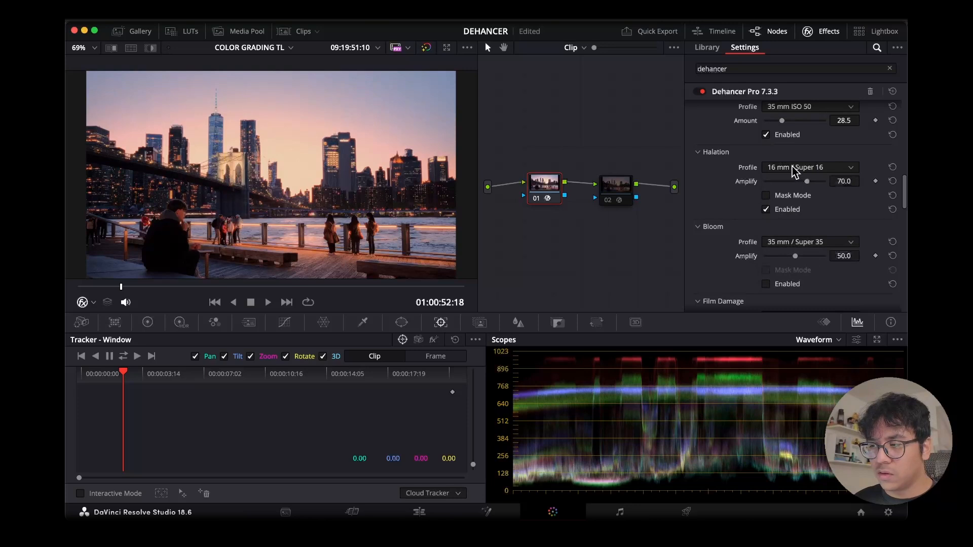
click(792, 166)
click(795, 195)
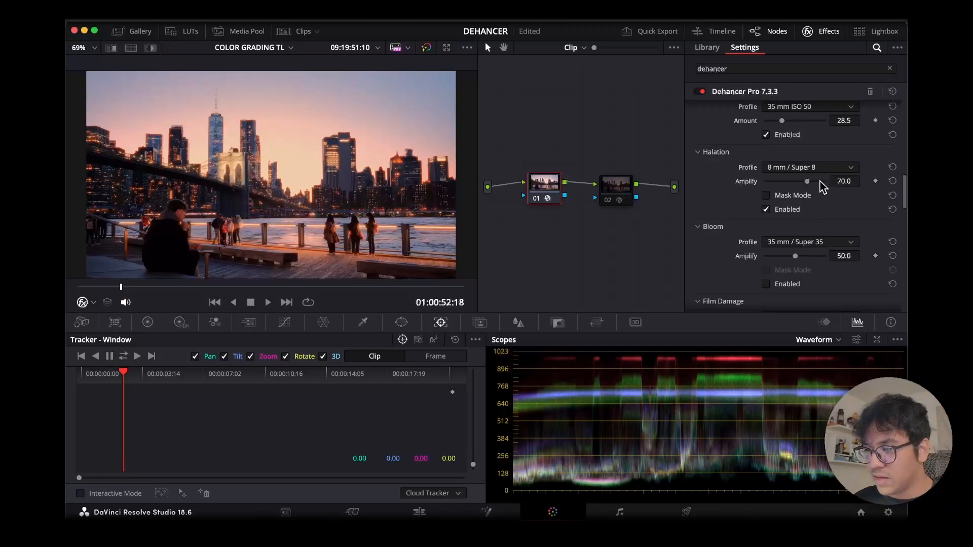
click(806, 244)
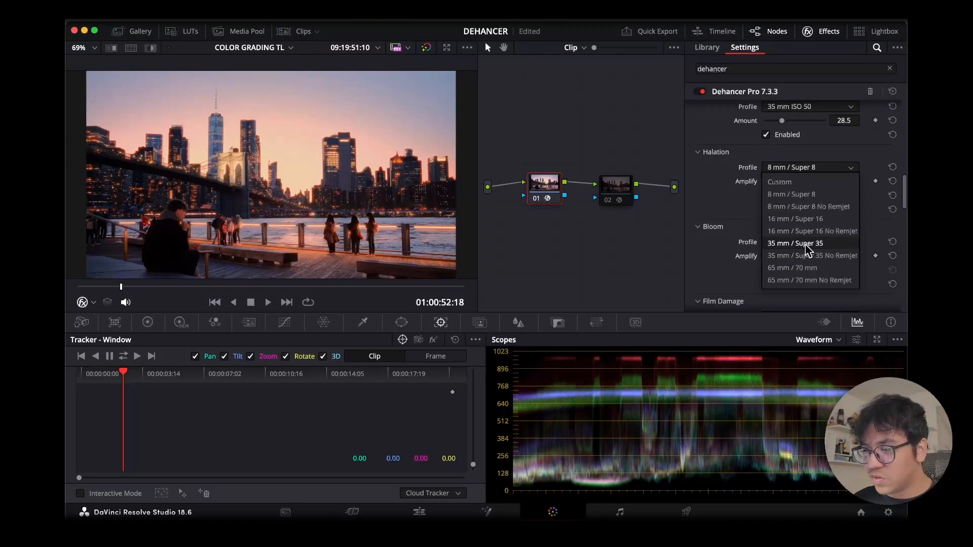
click(805, 244)
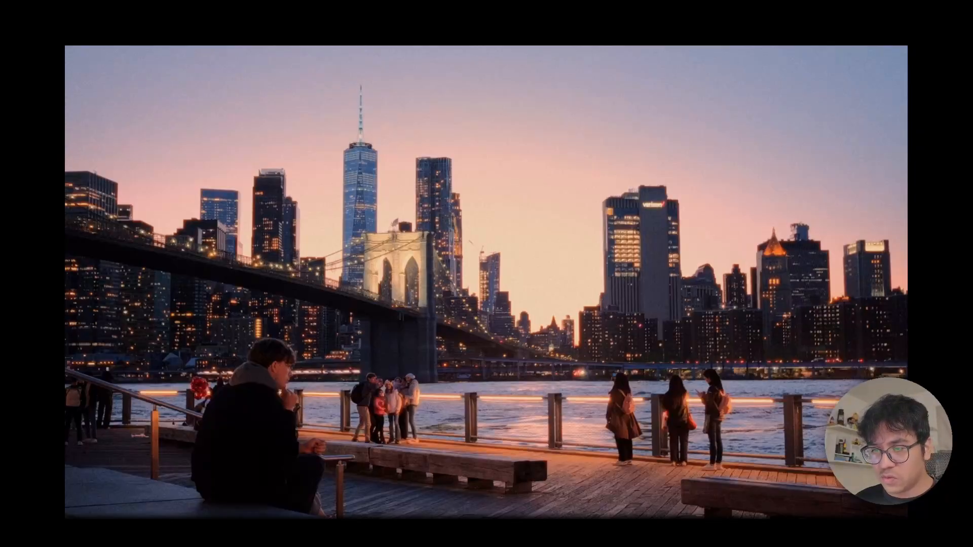
- Play the clip full screen to examine the halation around the skyline and lights
mouse_move(421, 403)
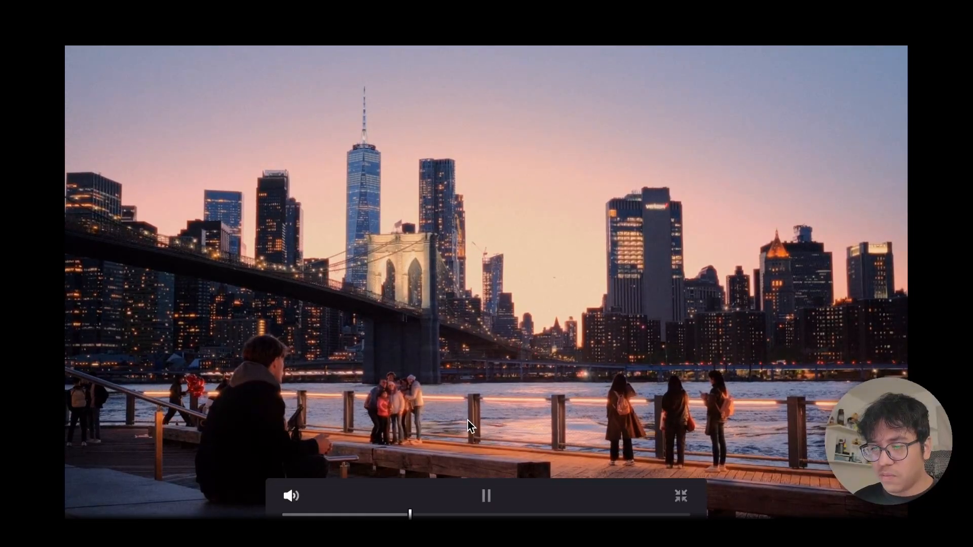
key(space)
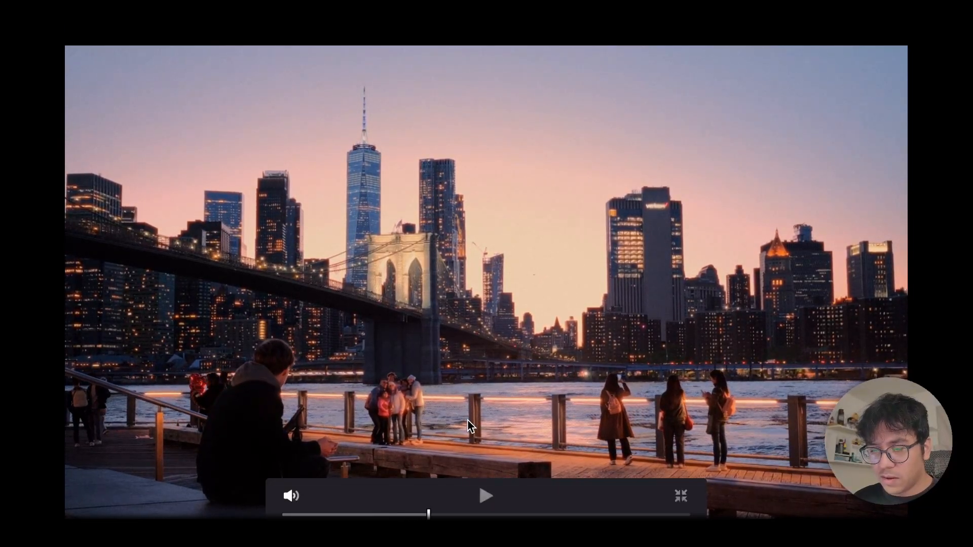
key(Escape)
click(391, 24)
mouse_move(436, 62)
click(532, 73)
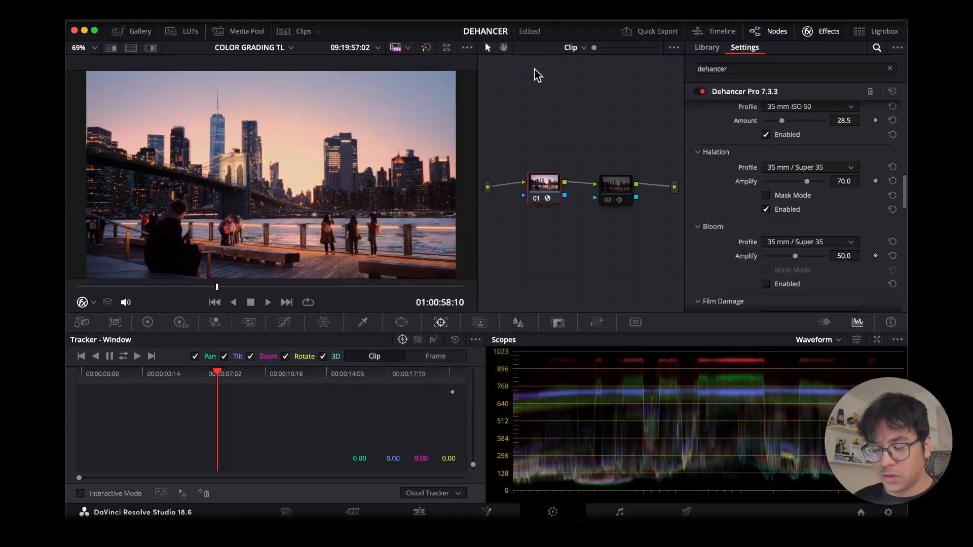
key(super+f)
key(space)
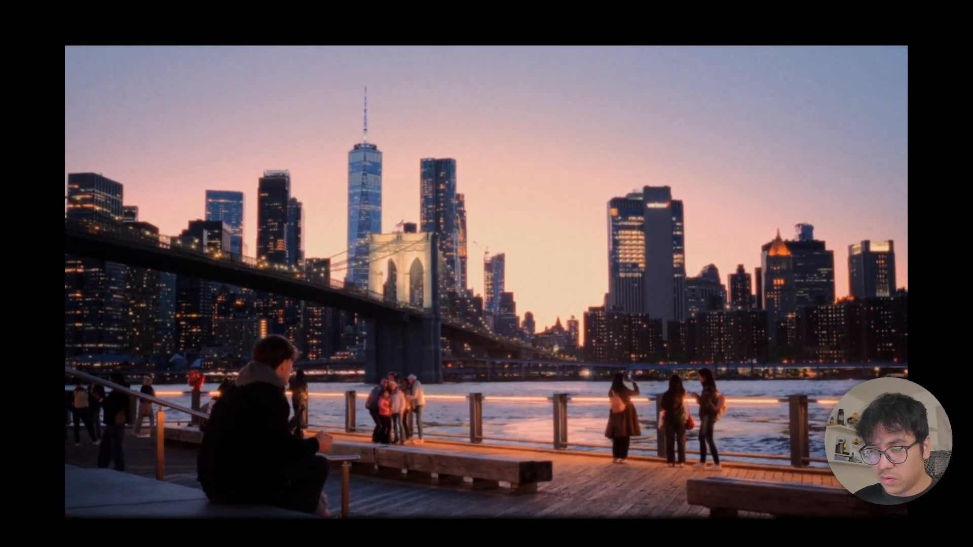
key(space)
key(Escape)
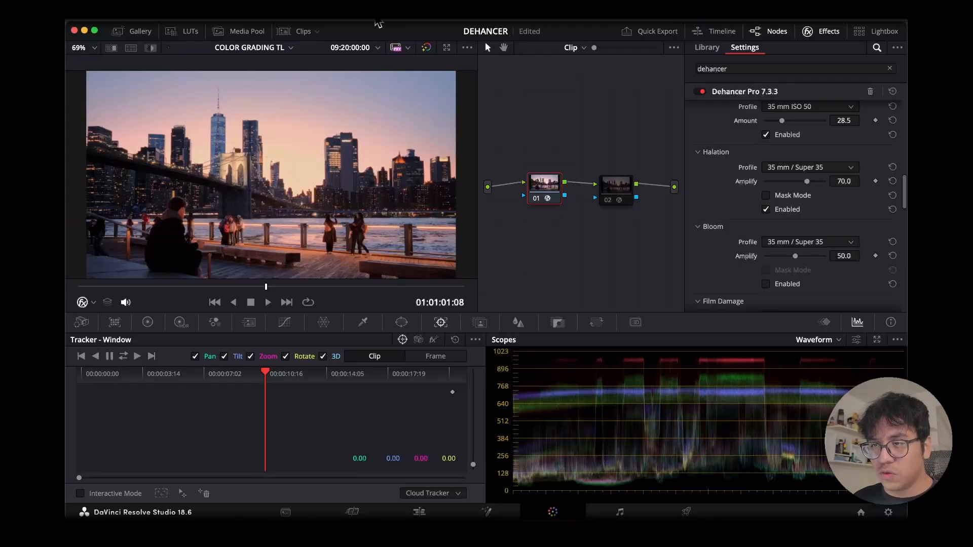
- Enable Bloom with the 35 mm / Super 35 profile and raise its Amplify to 94.5
scroll(743, 199, up, 2)
scroll(742, 199, down, 3)
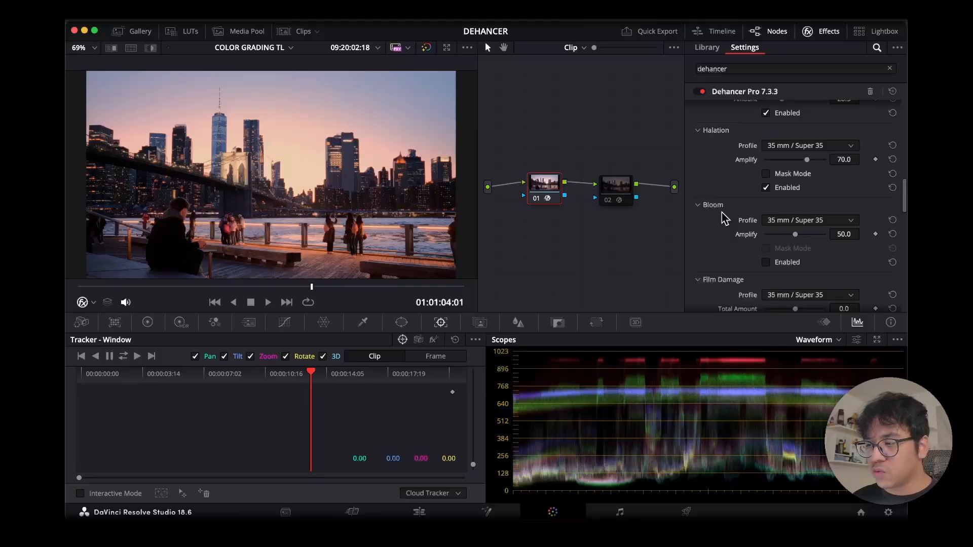
click(792, 221)
click(786, 272)
click(765, 263)
scroll(842, 214, down, 1)
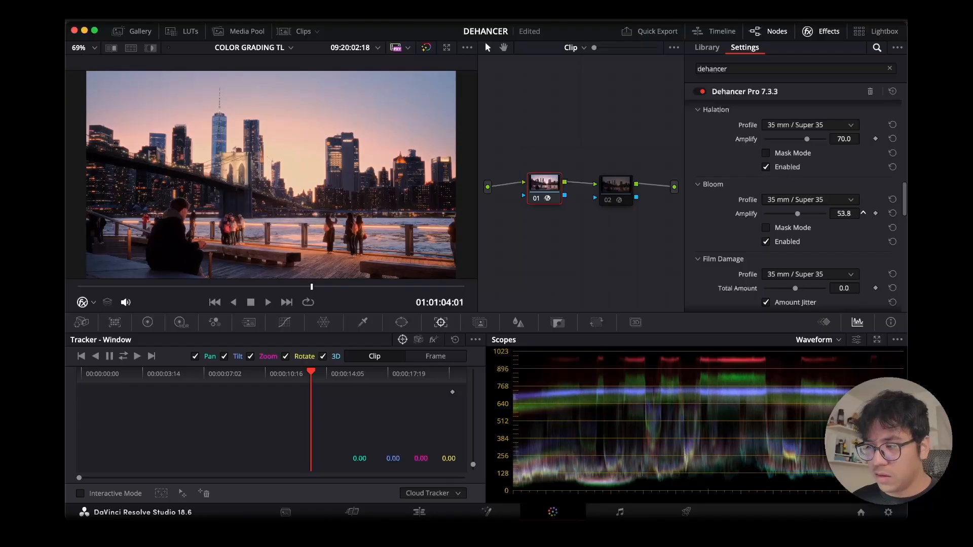
drag(799, 213, 822, 215)
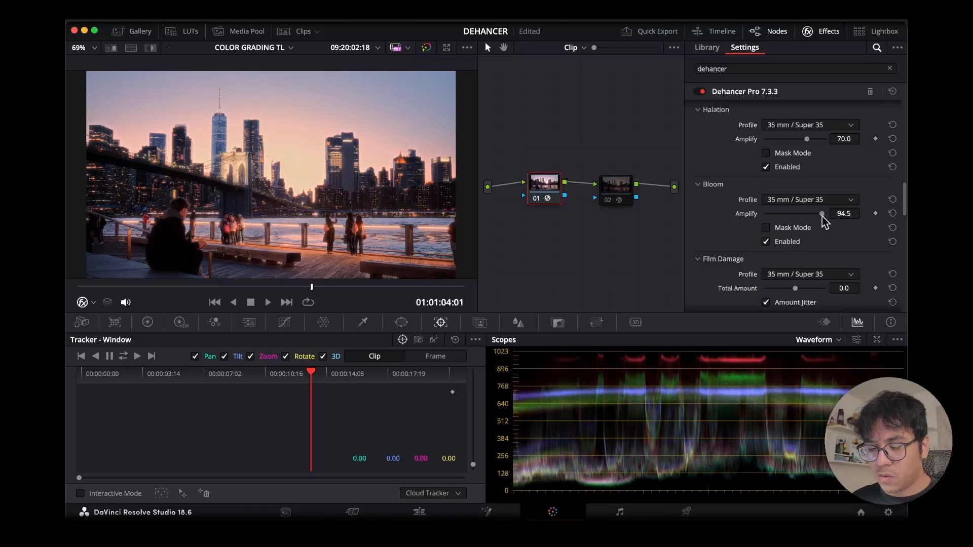
- Check the bloom full screen, lower Bloom Amplify to 54.2, and disable Bloom
key(super+f)
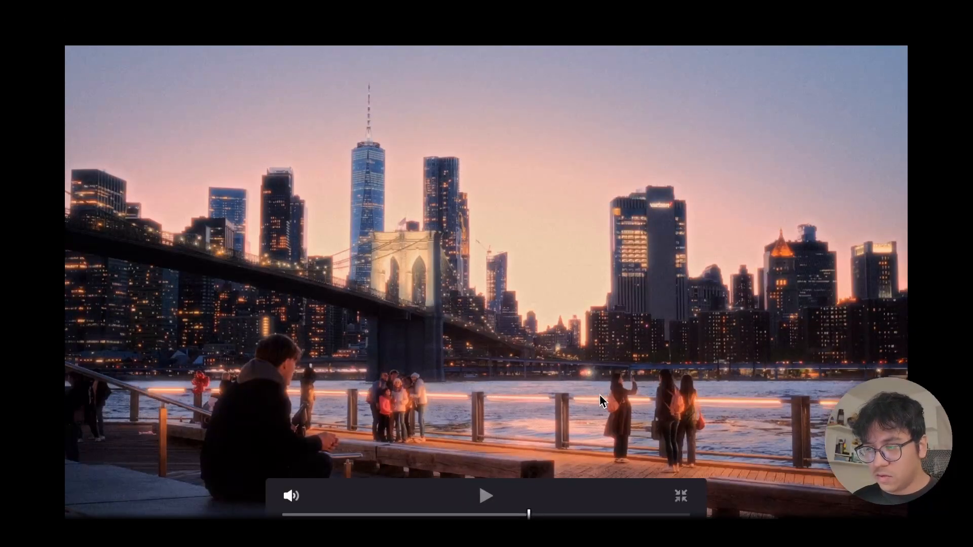
key(Escape)
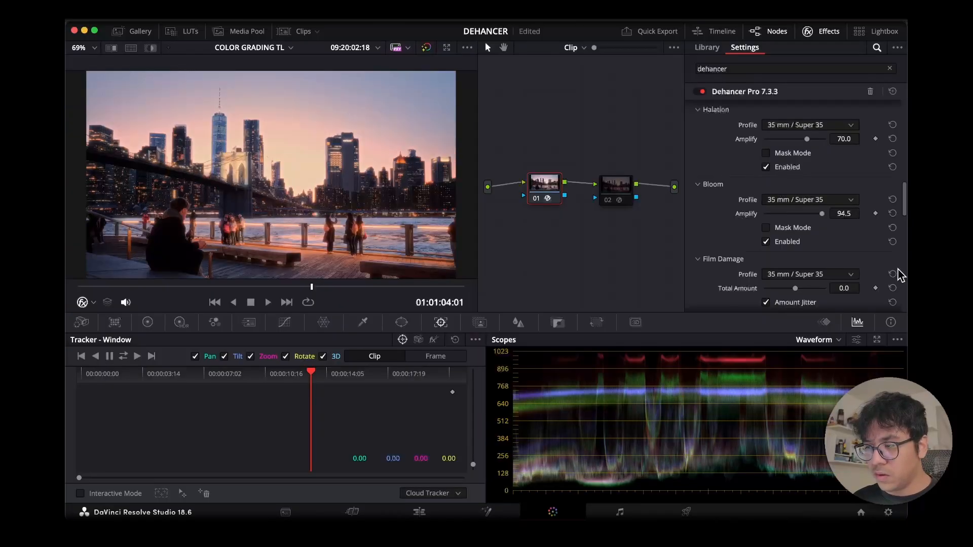
mouse_move(810, 177)
mouse_down()
mouse_move(820, 180)
mouse_move(789, 178)
mouse_move(798, 179)
mouse_up()
scroll(728, 238, up, 2)
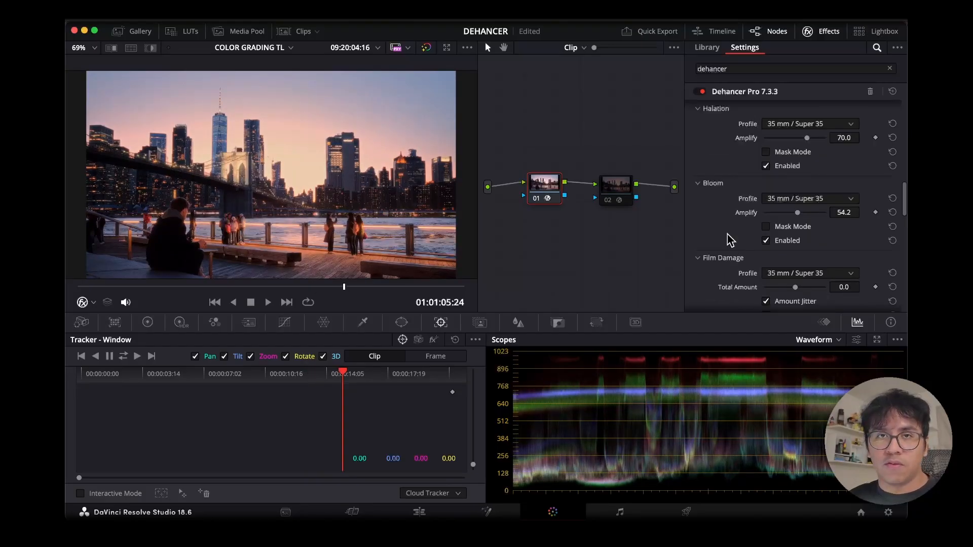
click(766, 241)
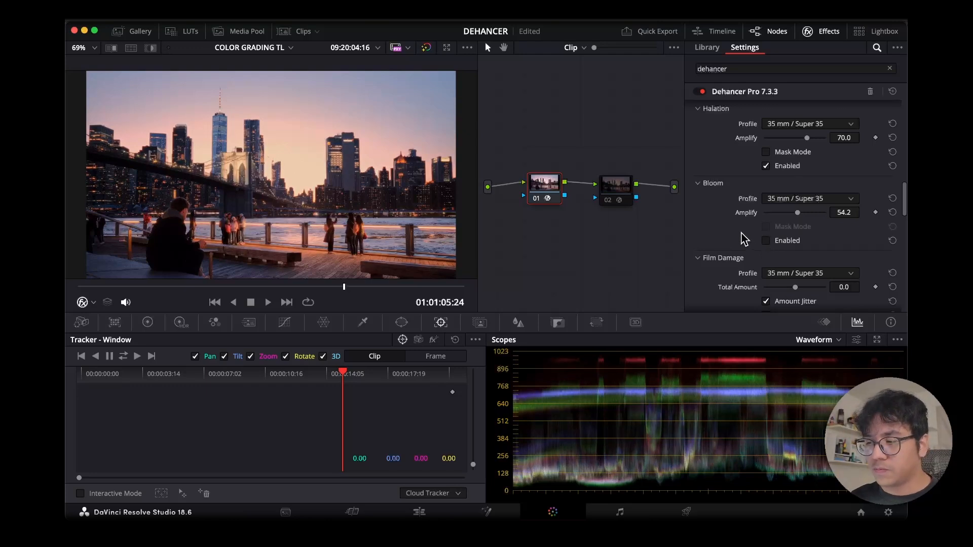
- Compare the skyline clip with and without the Dehancer node and review the settings from Film Damage through Vignette
scroll(725, 238, down, 3)
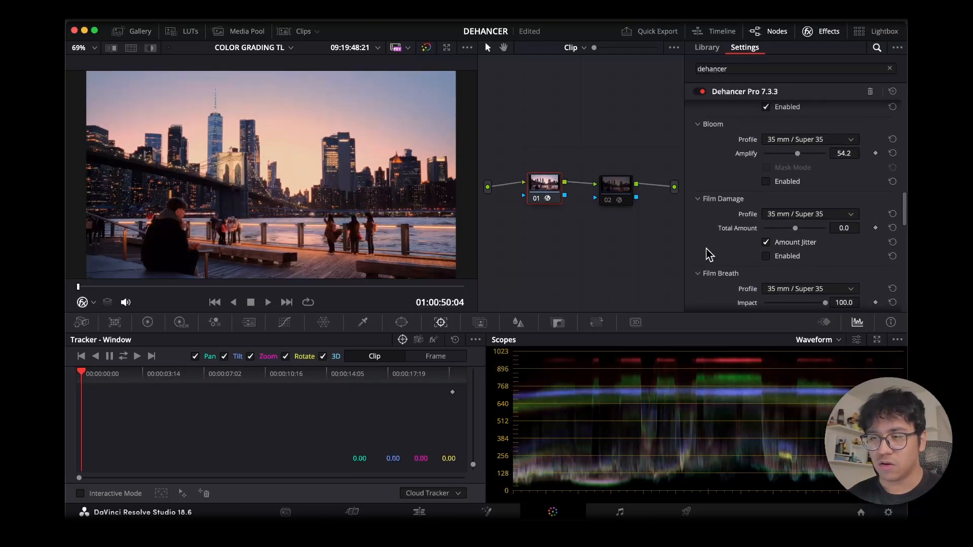
click(535, 198)
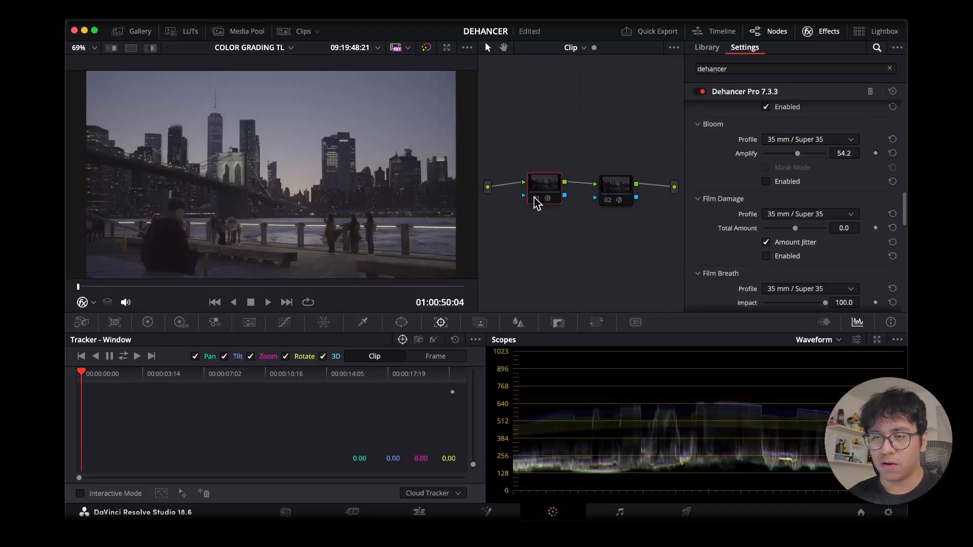
click(536, 199)
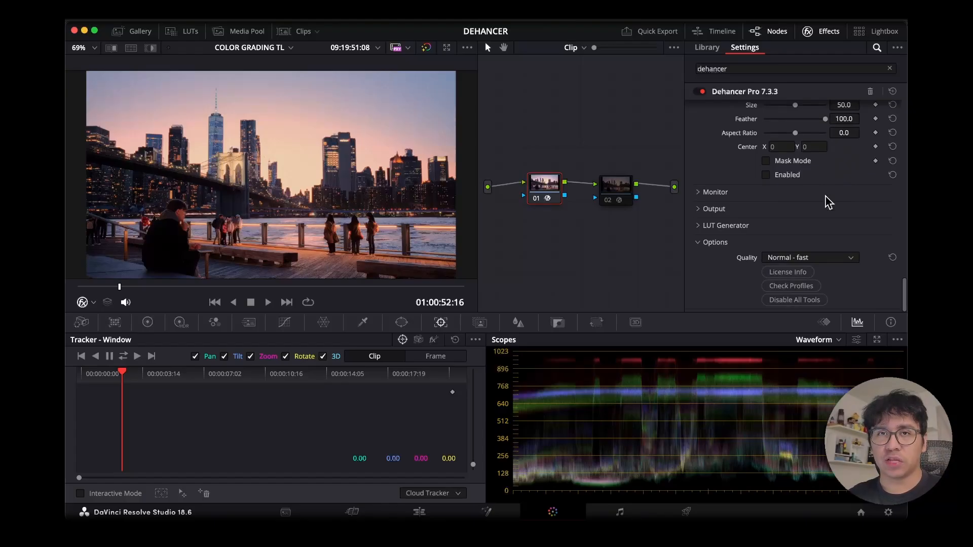
scroll(827, 202, up, 5)
scroll(827, 202, up, 5)
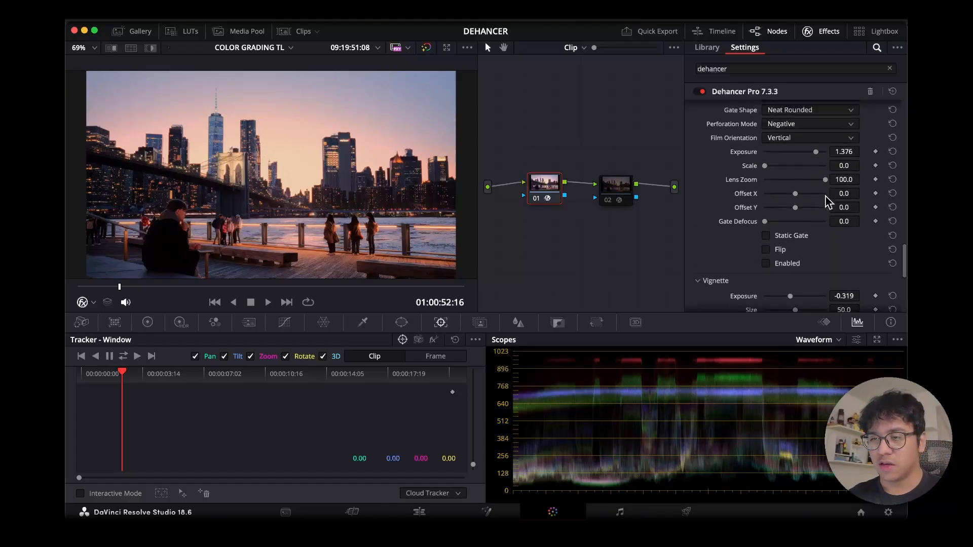
scroll(827, 201, up, 2)
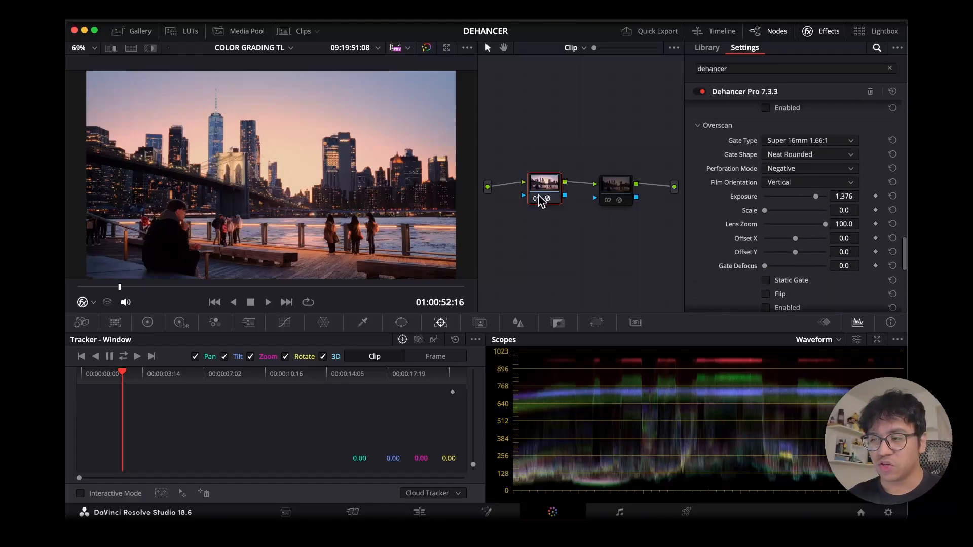
scroll(750, 231, up, 5)
scroll(780, 203, down, 12)
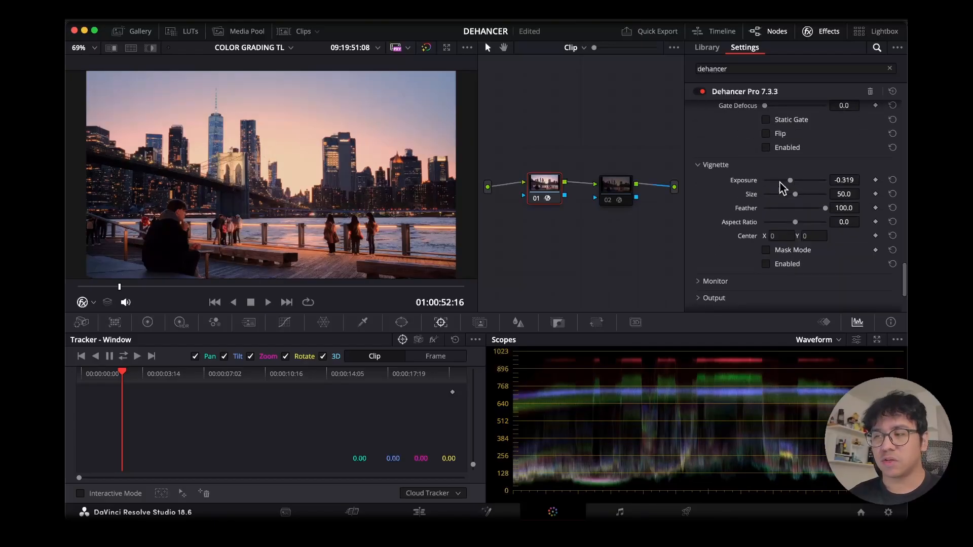
scroll(783, 188, up, 20)
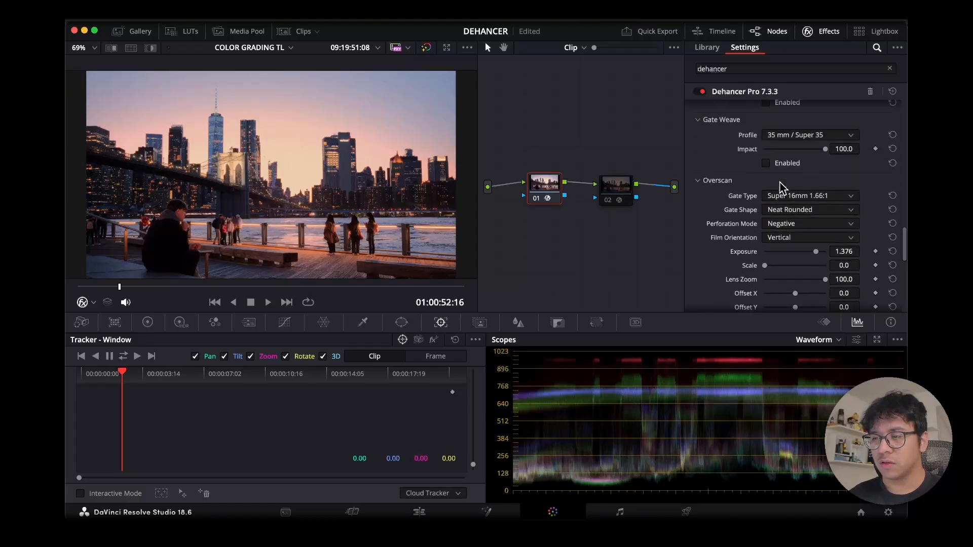
- Insert a serial node between the two existing nodes, try shifting its Gamma toward orange, and undo the last change
drag(616, 188, 645, 171)
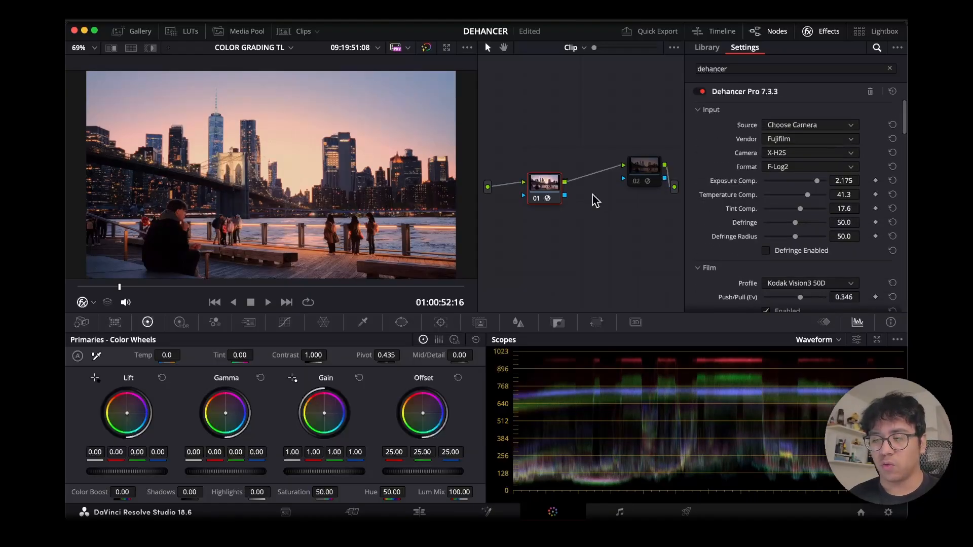
key(alt+s)
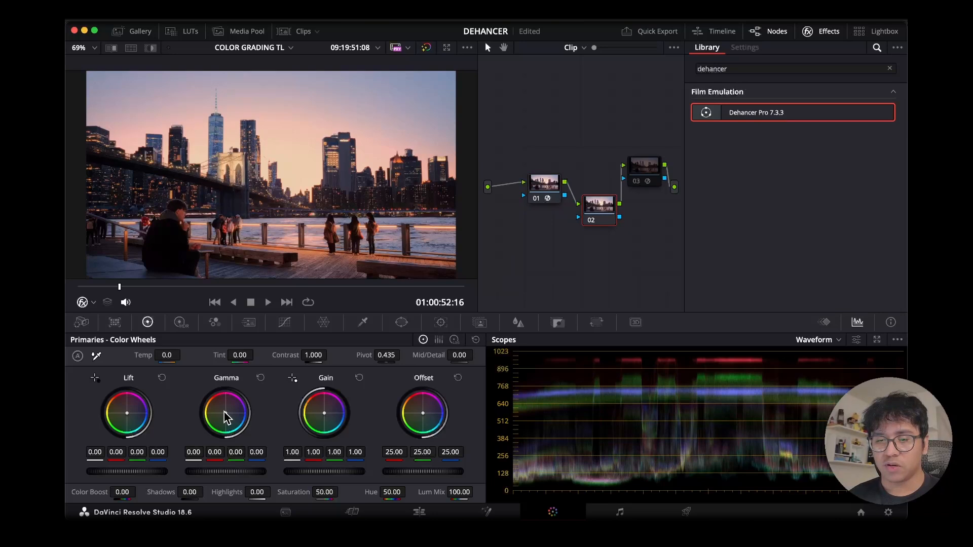
drag(224, 412, 221, 408)
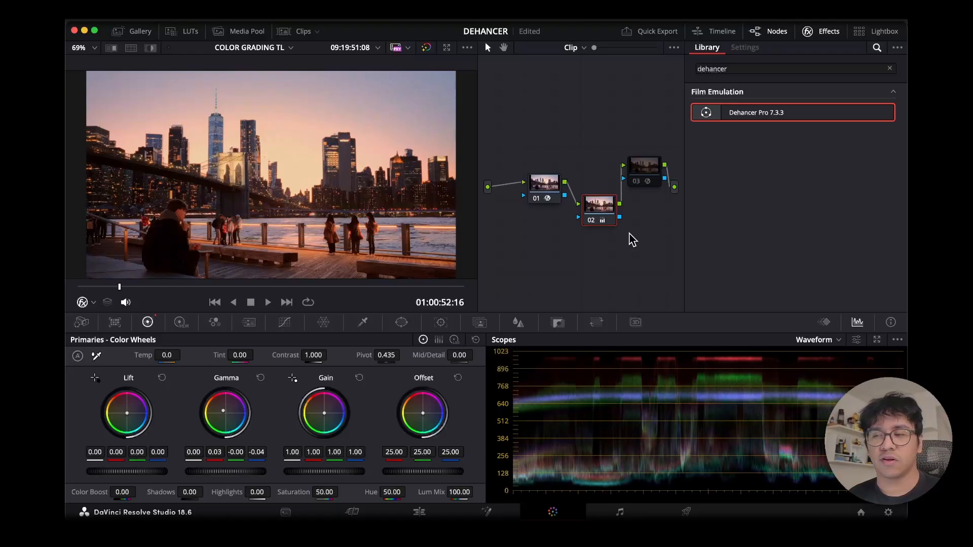
key(ctrl+z)
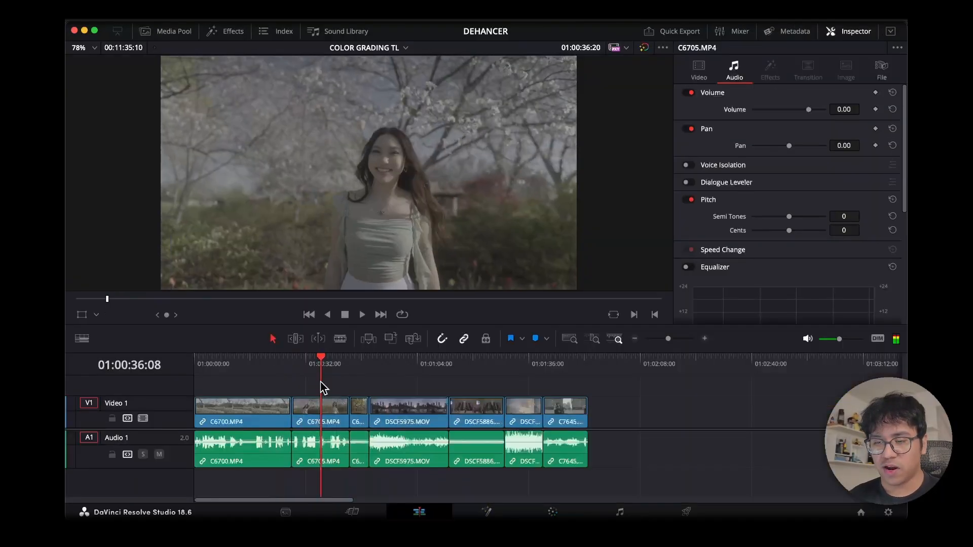
- Open clip C6705.MP4 on the Color page and apply Dehancer Pro to its first node
click(324, 408)
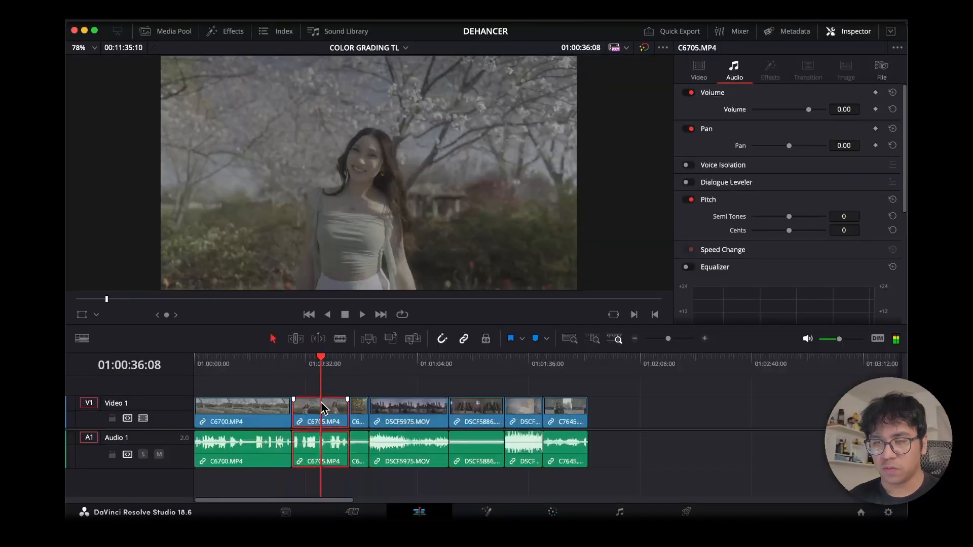
click(552, 512)
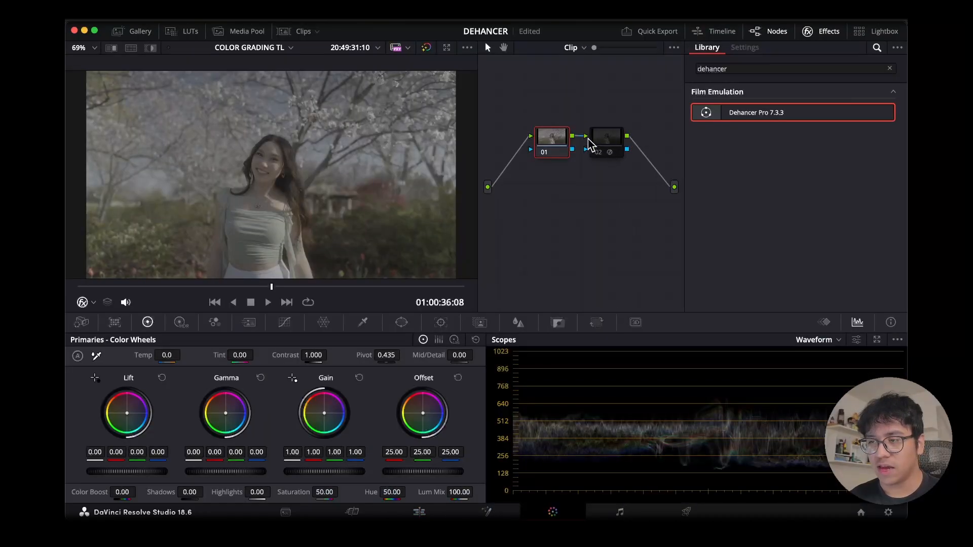
drag(739, 112, 561, 139)
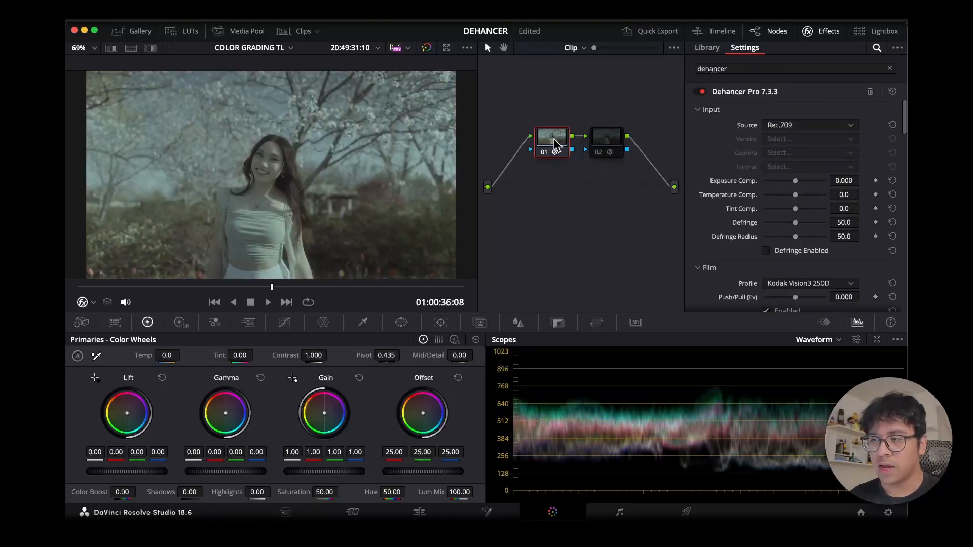
- Set the Dehancer input source to Choose Camera with Sony, Alpha 7C II and S-Log3 S-Gamut3
click(794, 125)
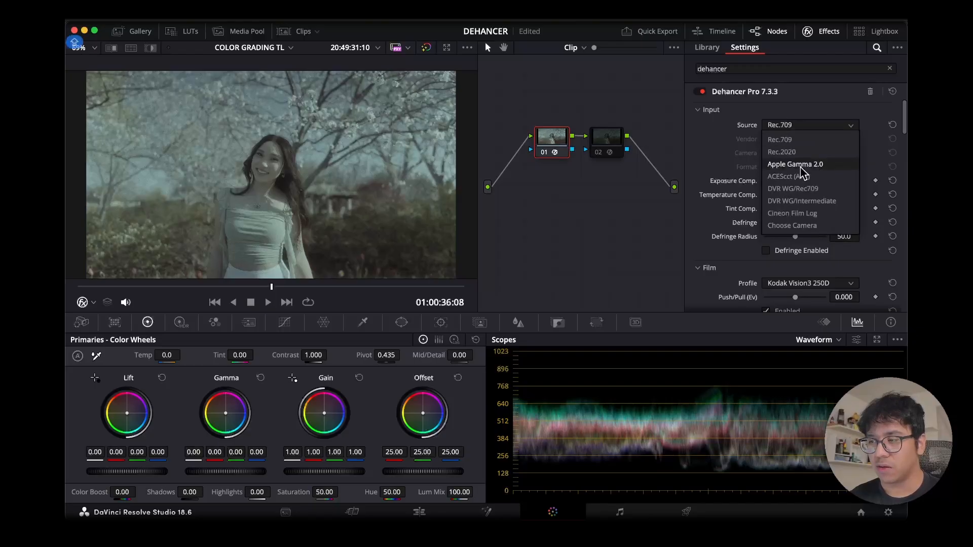
click(804, 226)
click(793, 139)
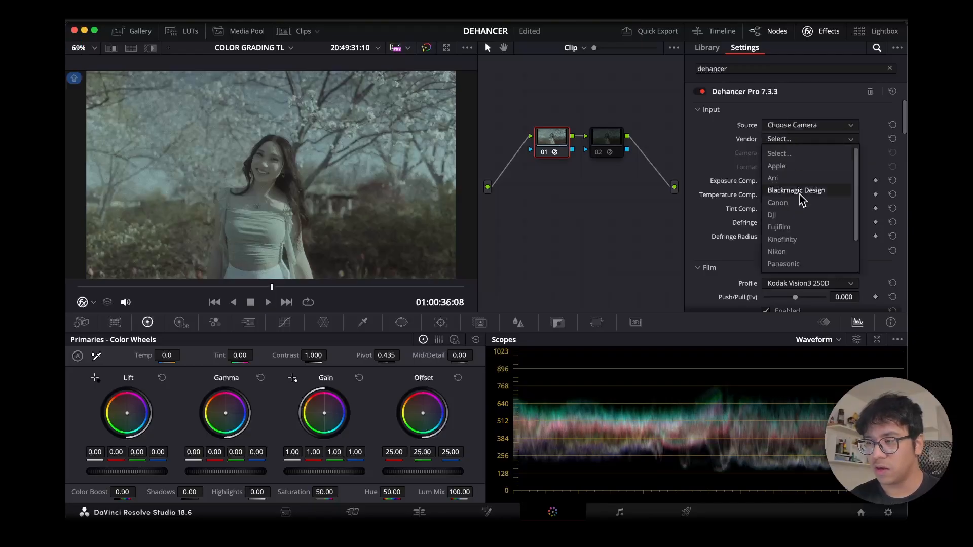
click(811, 237)
click(810, 152)
click(810, 253)
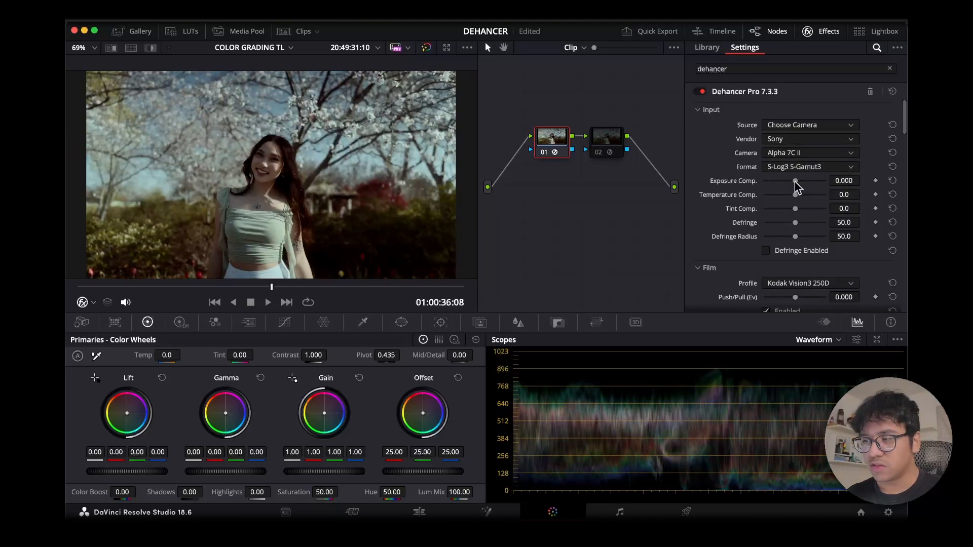
- Set Exposure Comp. to 0.963, Temperature Comp. to 19.3 and Tint Comp. to 8.3
drag(795, 181, 805, 182)
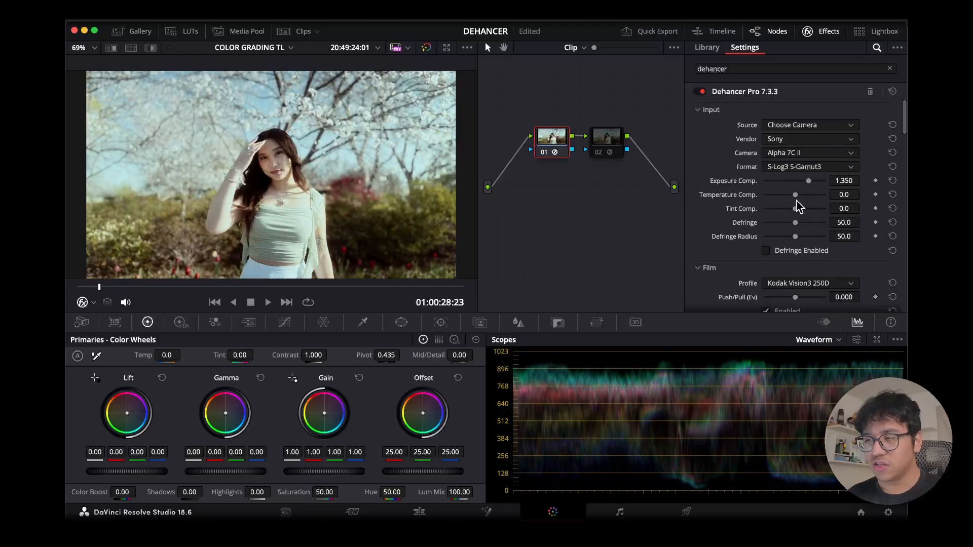
drag(796, 196, 801, 196)
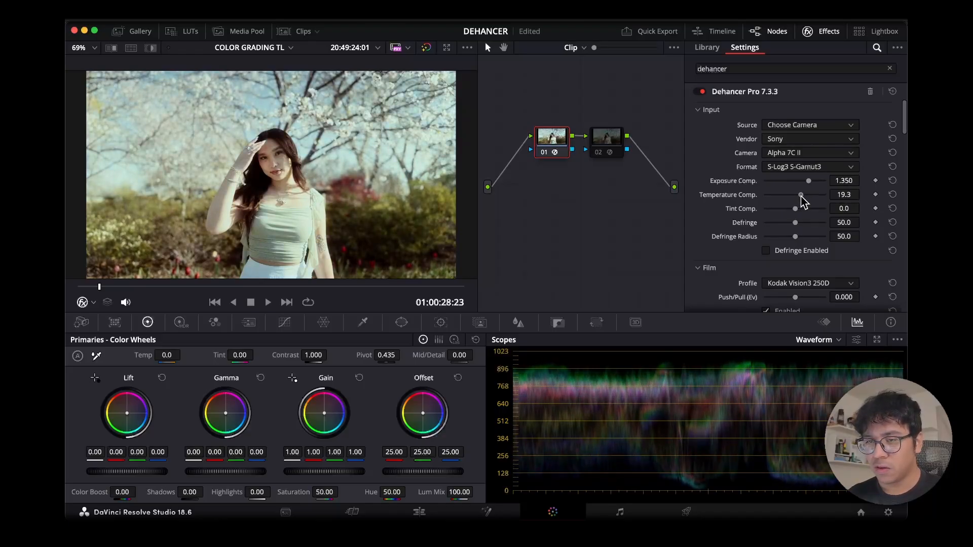
drag(797, 210, 799, 210)
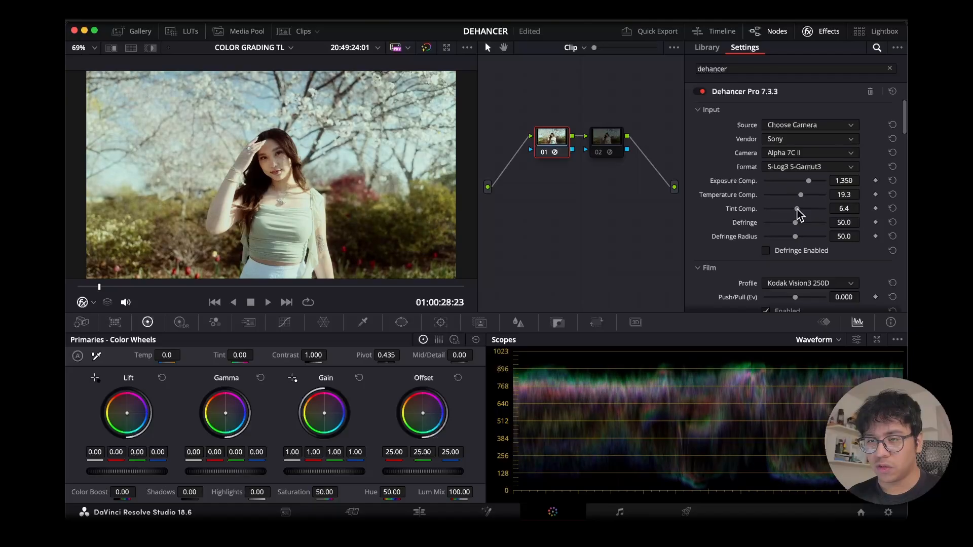
drag(809, 183, 805, 182)
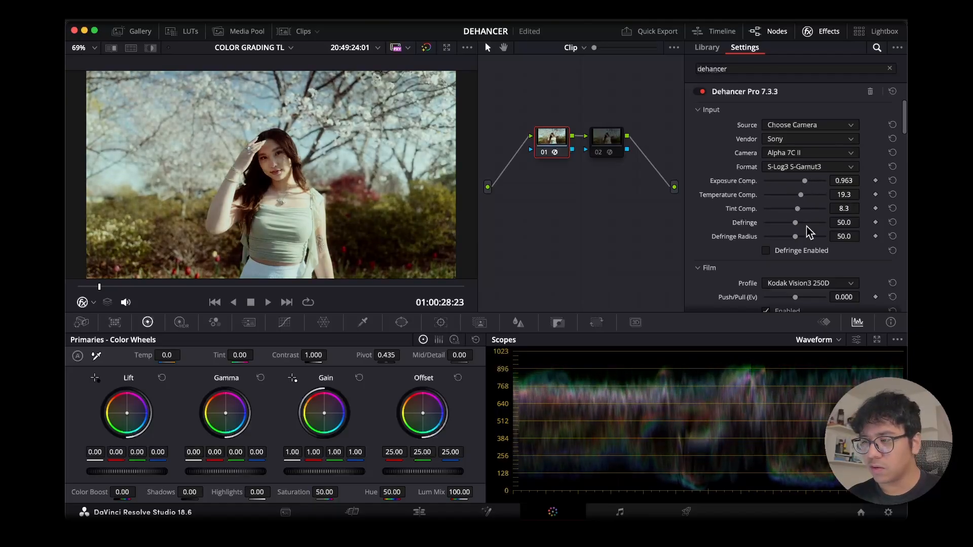
- Try the Kodak Portra 400 film profile, switch to Kodak Portra 160, and set Push/Pull to -0.936
scroll(807, 228, down, 4)
scroll(831, 244, up, 4)
scroll(849, 251, down, 2)
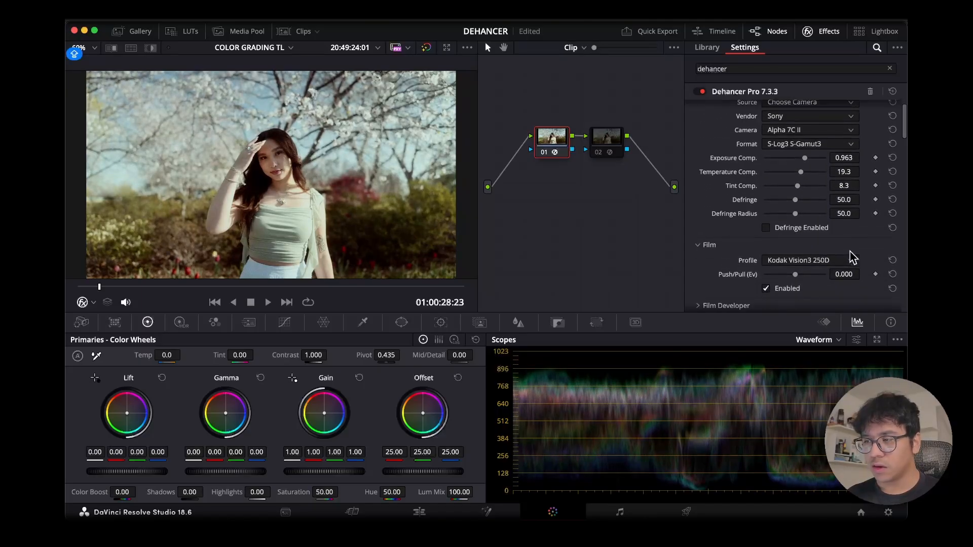
click(806, 243)
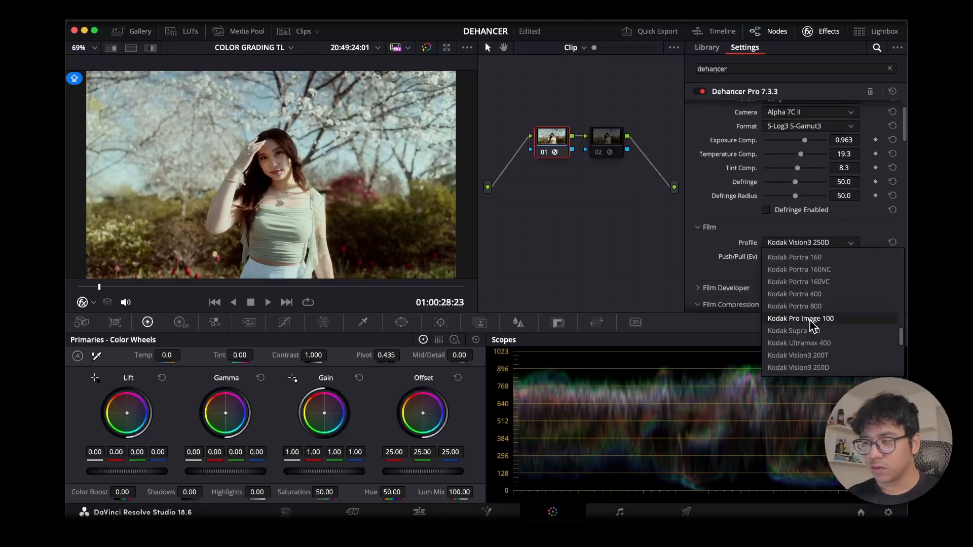
scroll(810, 320, up, 1)
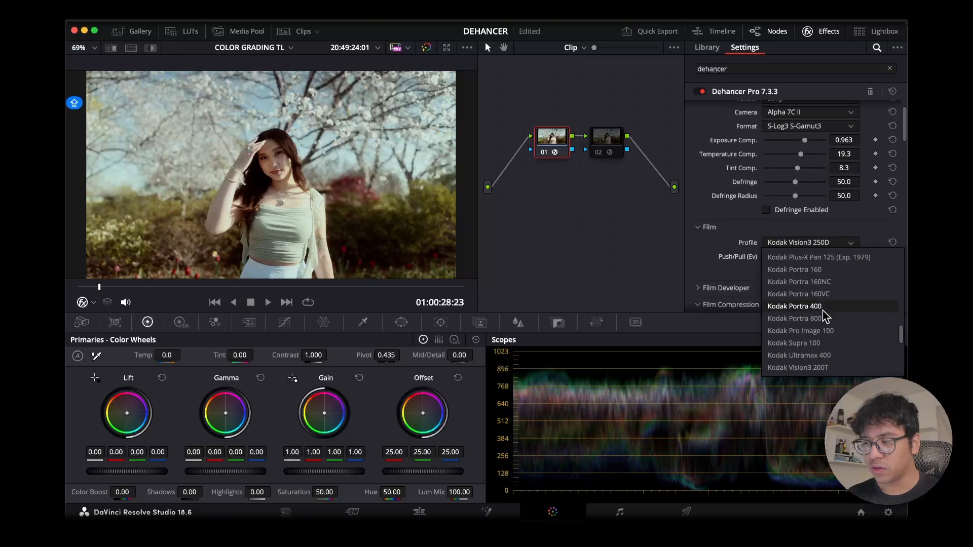
click(816, 306)
click(792, 247)
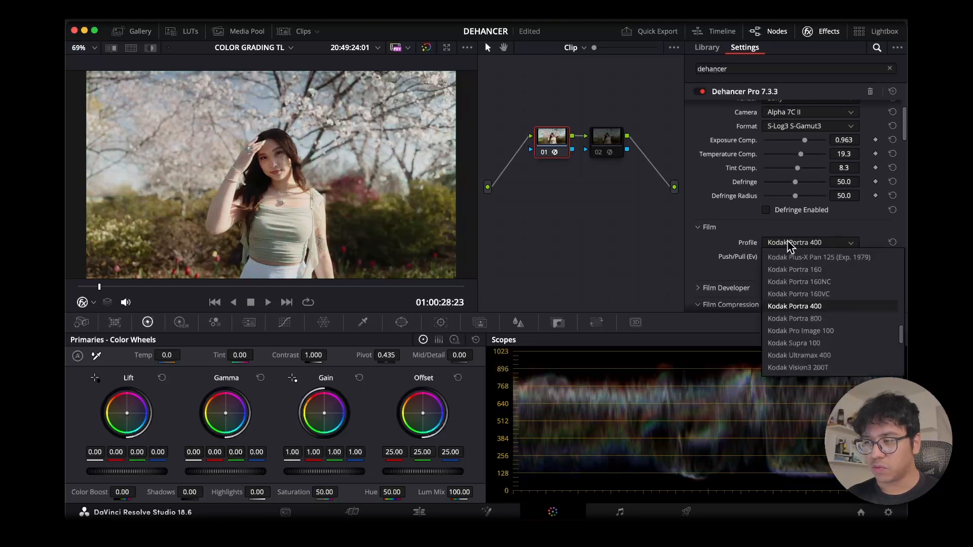
click(829, 281)
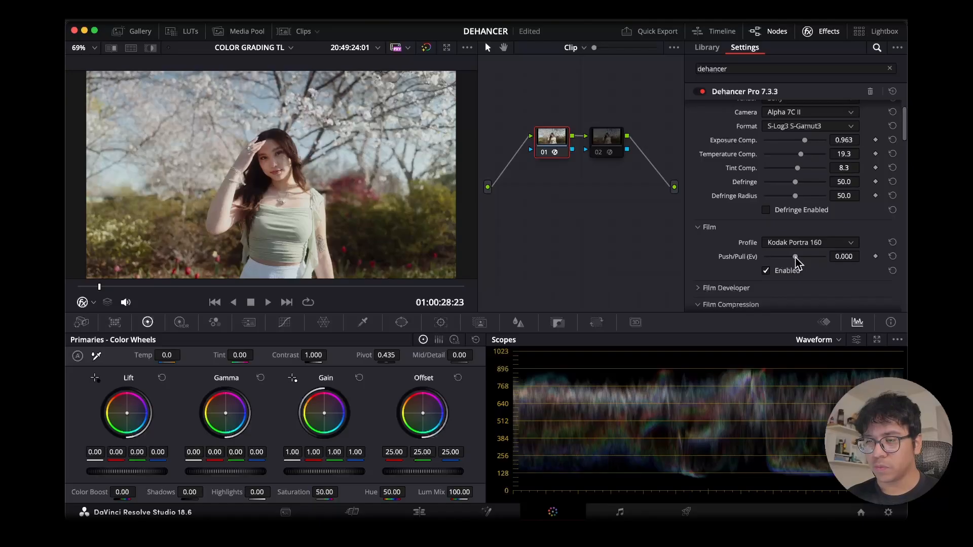
drag(795, 258, 781, 260)
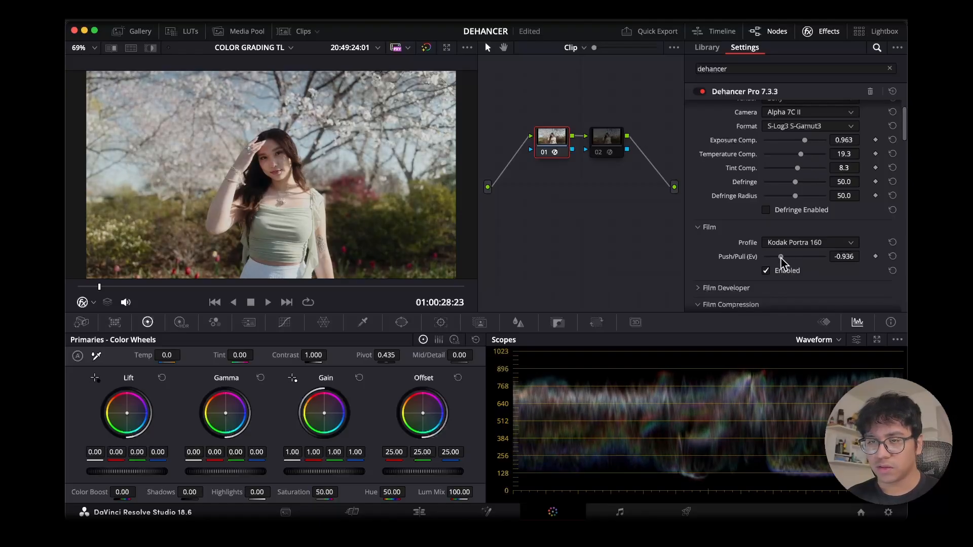
- In Film Developer, set Contrast Boost to 15.6, Gamma Correction to 8.7 and Color Boost to 35.8
scroll(737, 268, down, 5)
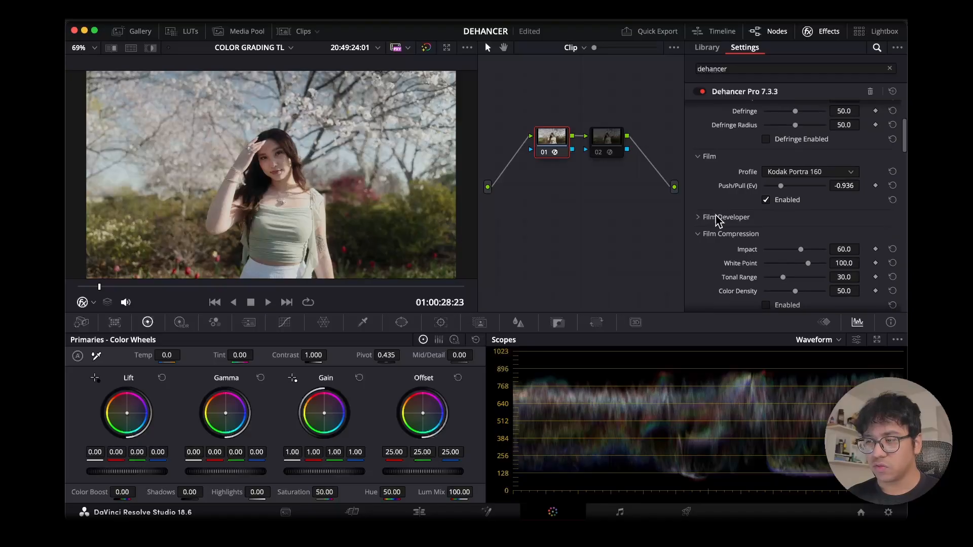
click(715, 217)
scroll(781, 251, down, 3)
mouse_move(799, 195)
mouse_down()
mouse_move(811, 208)
mouse_move(800, 210)
mouse_up()
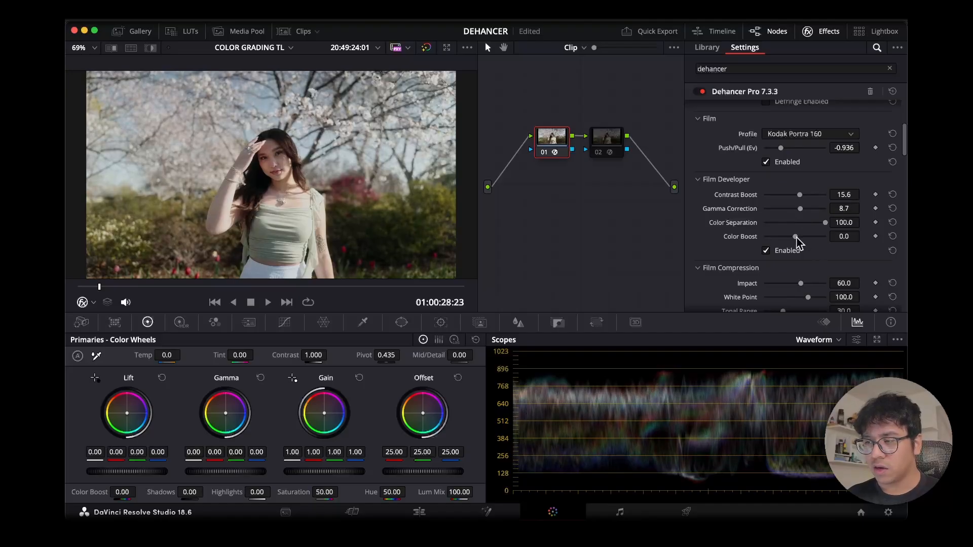
drag(797, 237, 805, 238)
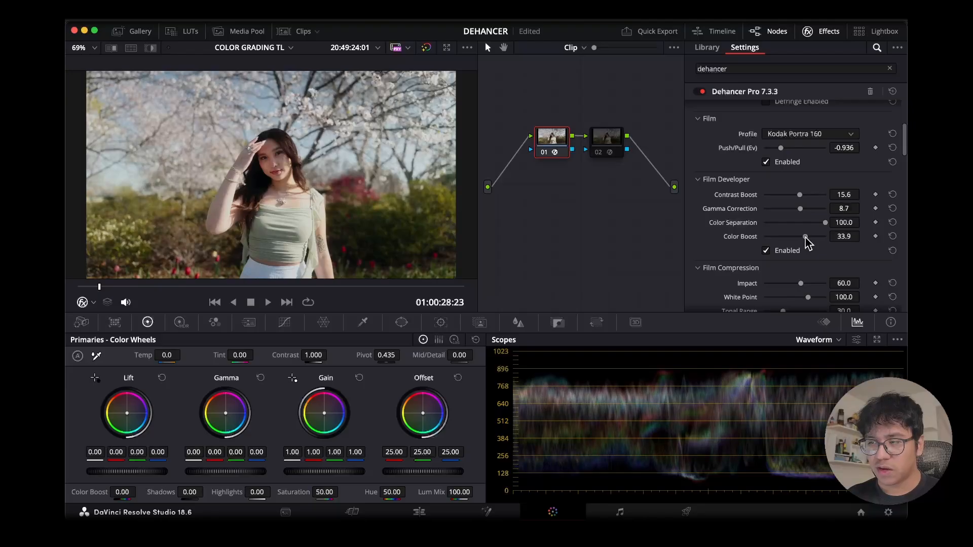
drag(807, 244, 807, 244)
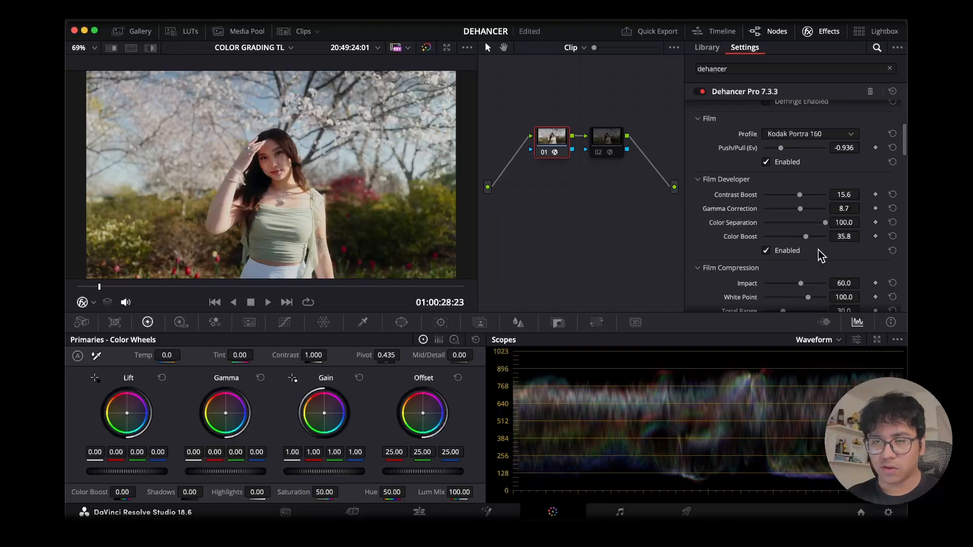
- In Film Compression, adjust Impact and set Tonal Range to 56.0 and Color Density to 68.8
scroll(828, 242, down, 3)
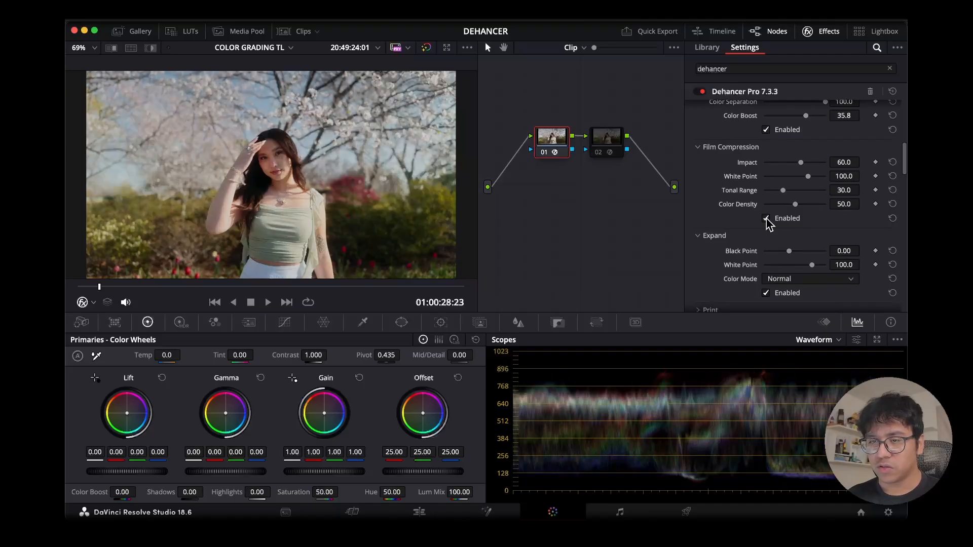
click(801, 165)
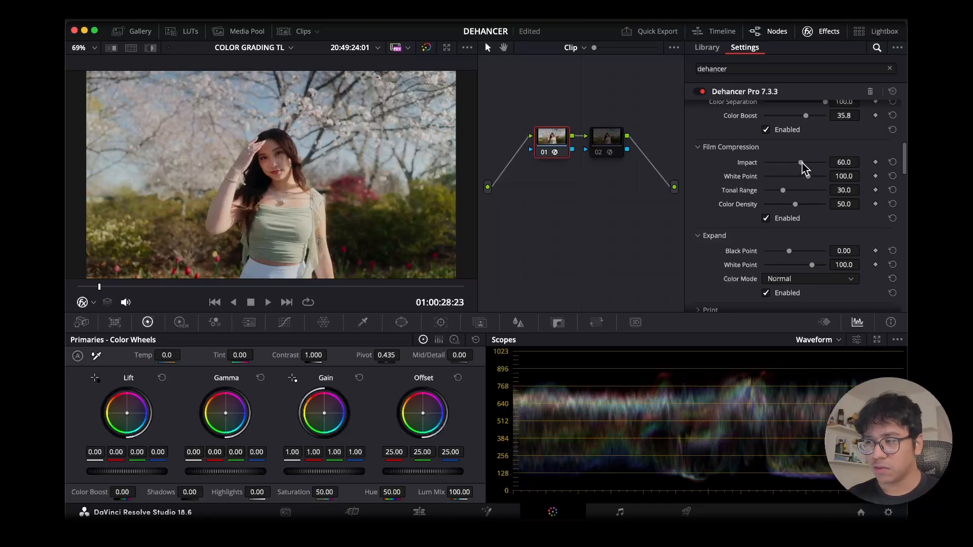
mouse_move(803, 167)
mouse_down()
mouse_move(814, 168)
mouse_move(779, 166)
mouse_move(816, 181)
mouse_move(795, 191)
mouse_move(806, 193)
mouse_move(800, 204)
mouse_move(825, 208)
mouse_move(798, 207)
mouse_move(807, 207)
mouse_move(784, 167)
mouse_up()
- In the Expand section, set Black Point to -3.47 and White Point to 90.3
scroll(798, 193, down, 3)
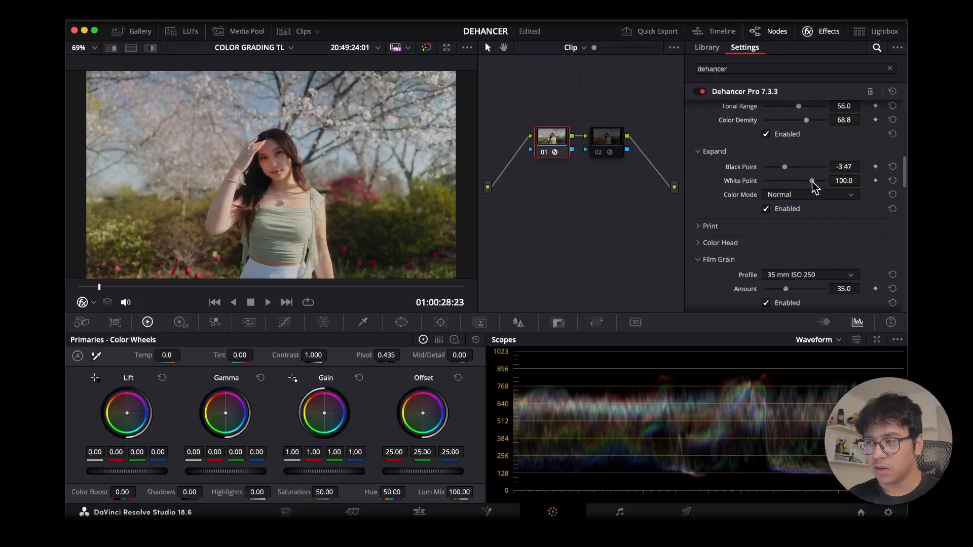
drag(812, 181, 805, 182)
scroll(805, 183, down, 2)
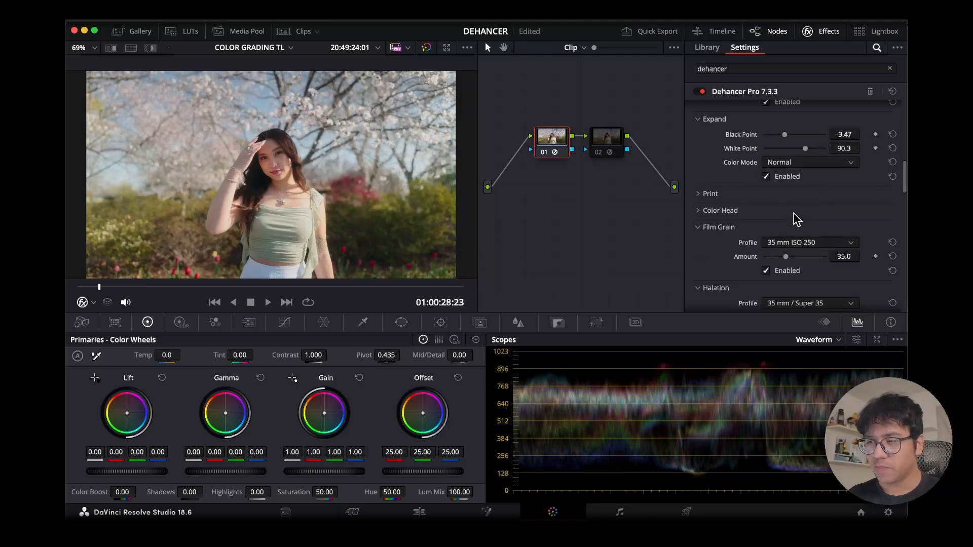
- Unfold the Print settings for review and set the Film Grain Amount to 22.0
click(749, 197)
scroll(765, 218, down, 1)
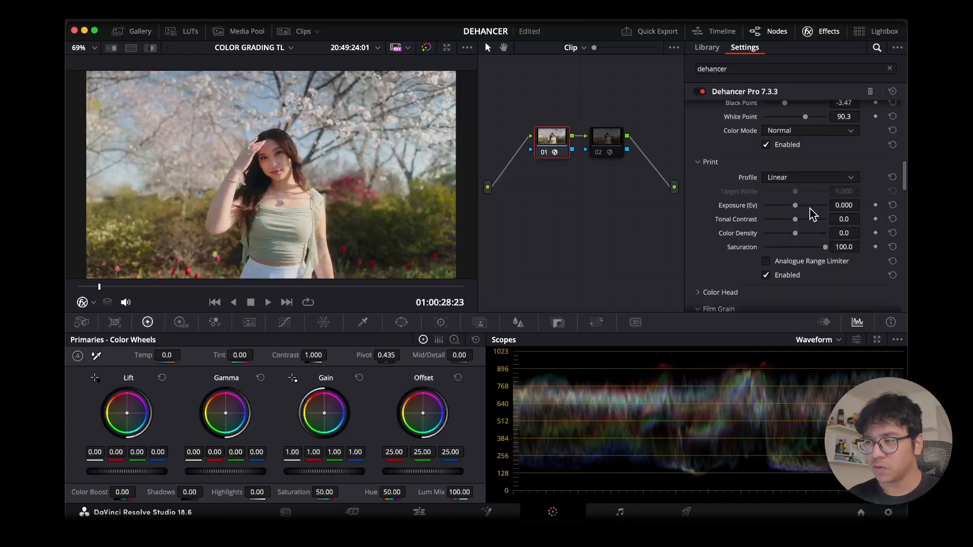
scroll(816, 200, up, 3)
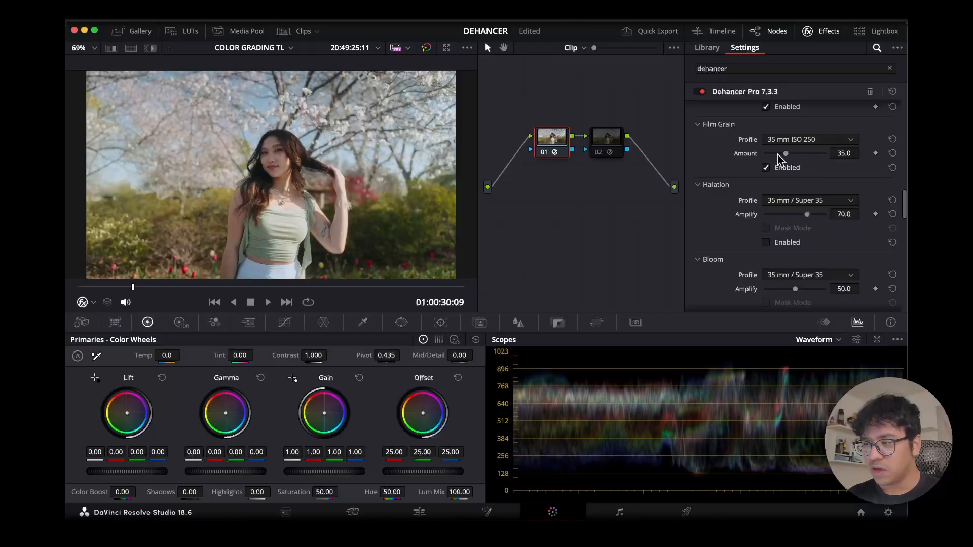
drag(778, 154, 779, 159)
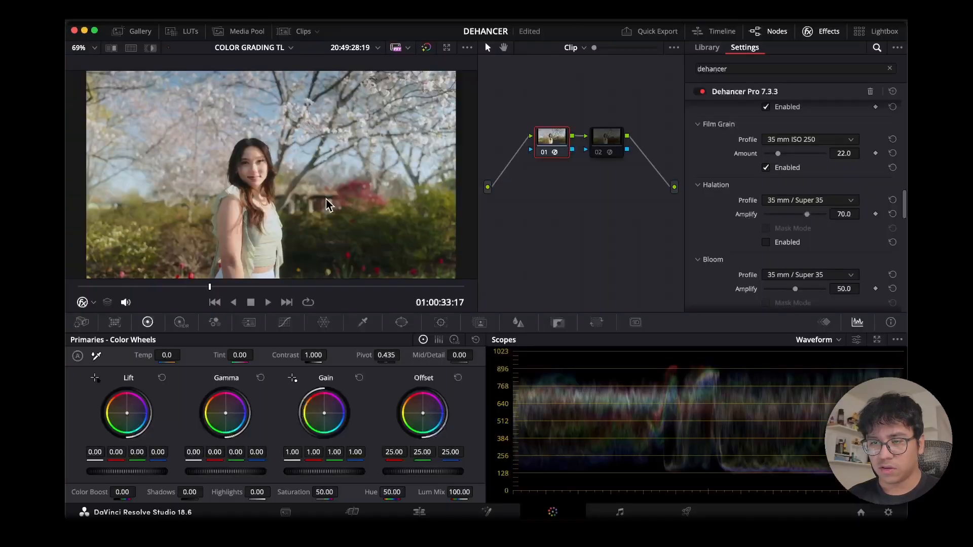
- Try the 16 mm / Super 16 No Remjet halation profile, switch to 16 mm / Super 16, and enable Halation
drag(123, 287, 98, 285)
scroll(806, 168, down, 2)
click(798, 154)
click(803, 218)
click(806, 154)
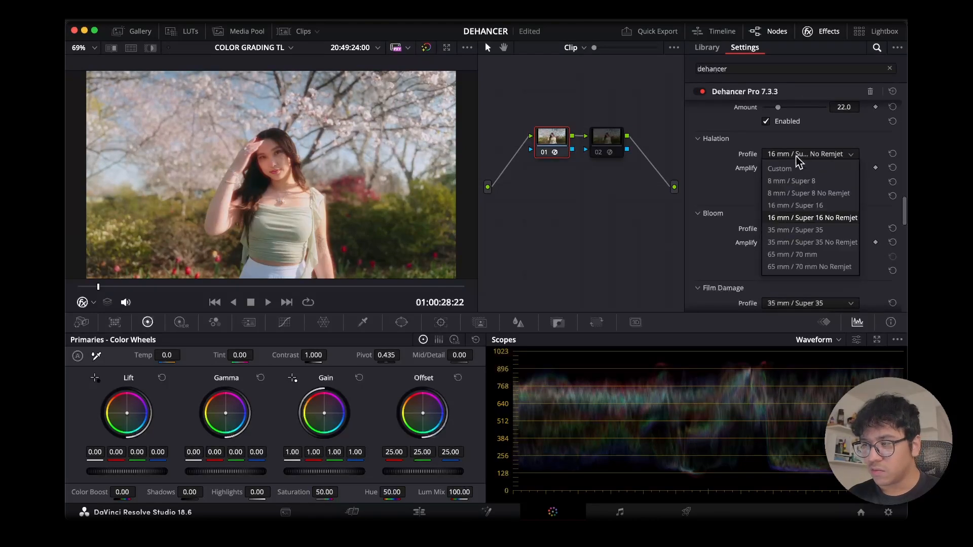
click(804, 206)
click(766, 196)
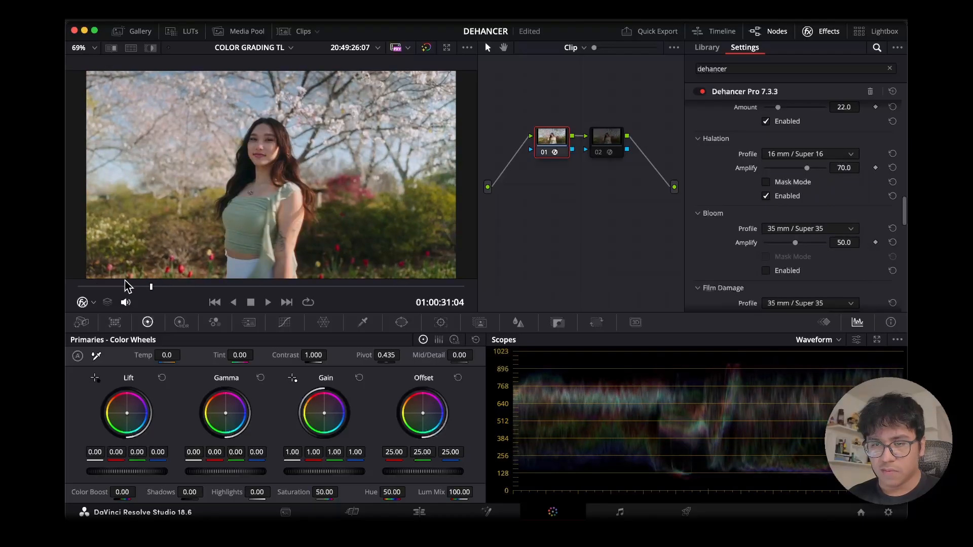
- Enable Bloom with the 35 mm / Super 35 profile and raise its Amplify amount
drag(125, 283, 94, 287)
scroll(749, 234, down, 1)
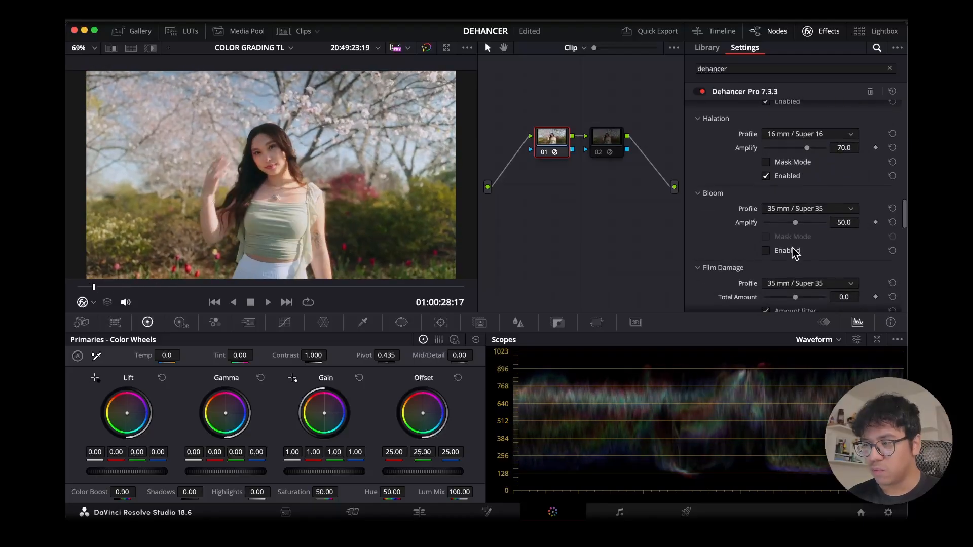
click(766, 251)
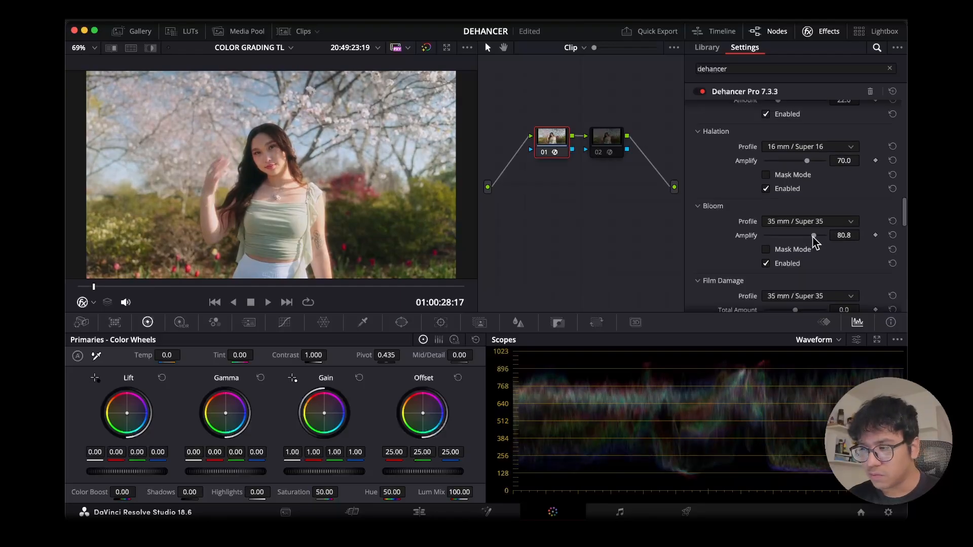
drag(812, 235, 807, 236)
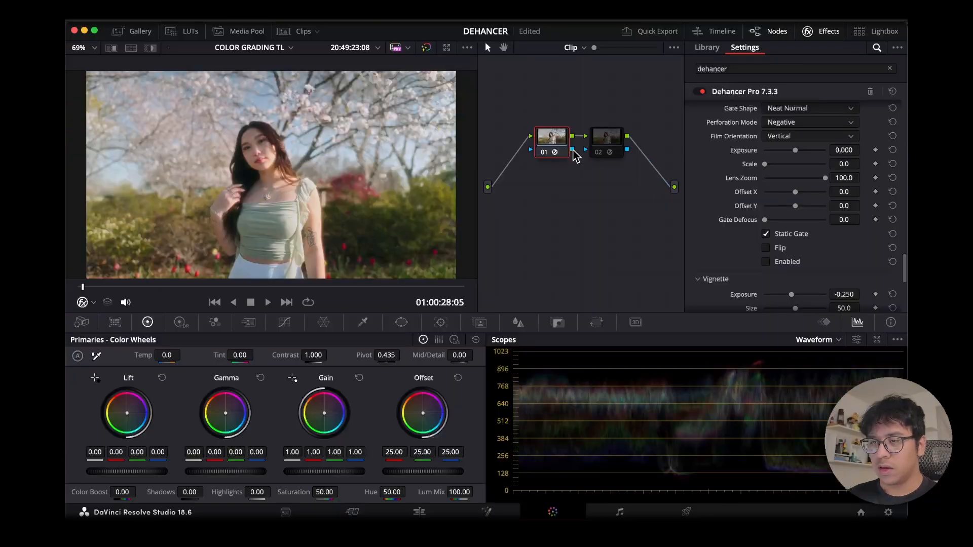
- Bypass the grade to compare it with the ungraded clip, restore it, and play the clip
click(426, 46)
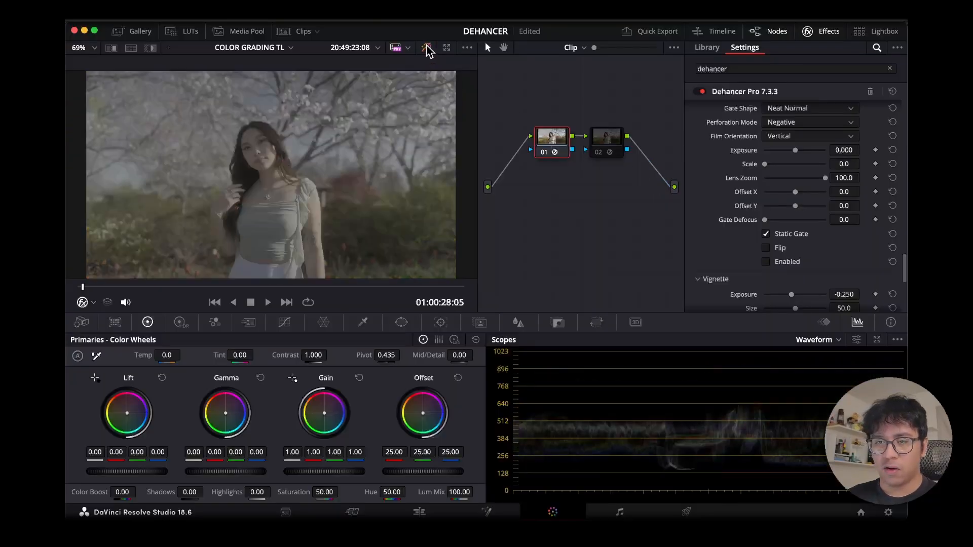
click(427, 46)
key(space)
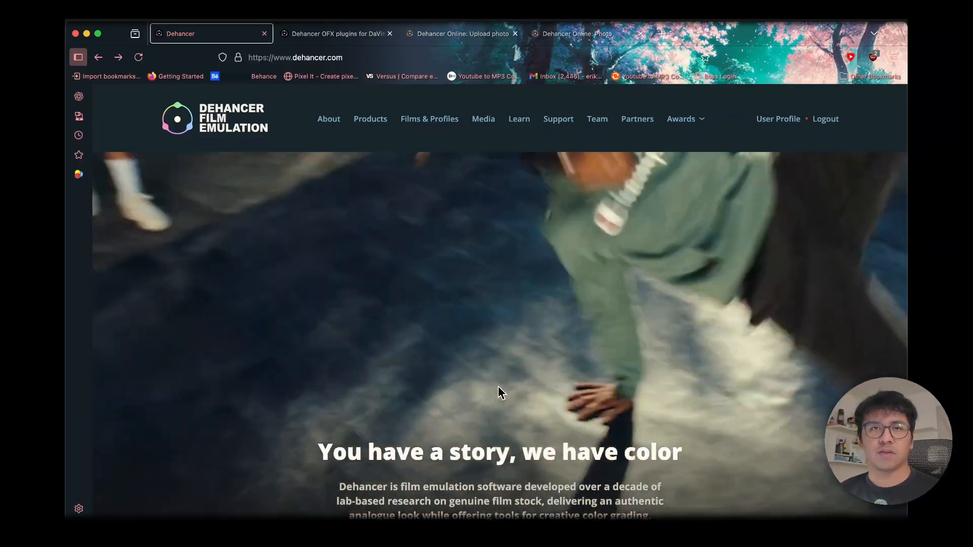
- On the Dehancer website in the browser, open the DaVinci Resolve plugins page and review the available plugins
scroll(497, 387, down, 3)
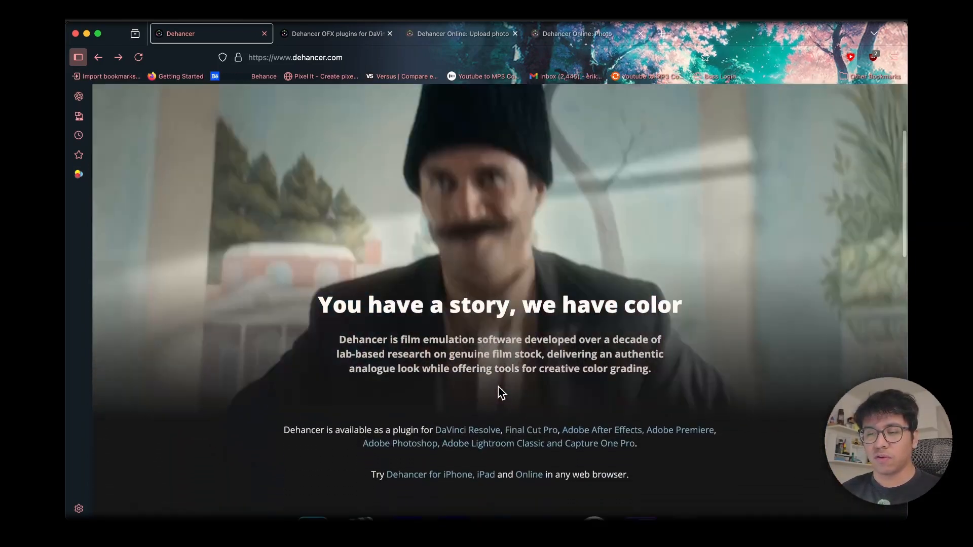
scroll(498, 387, down, 3)
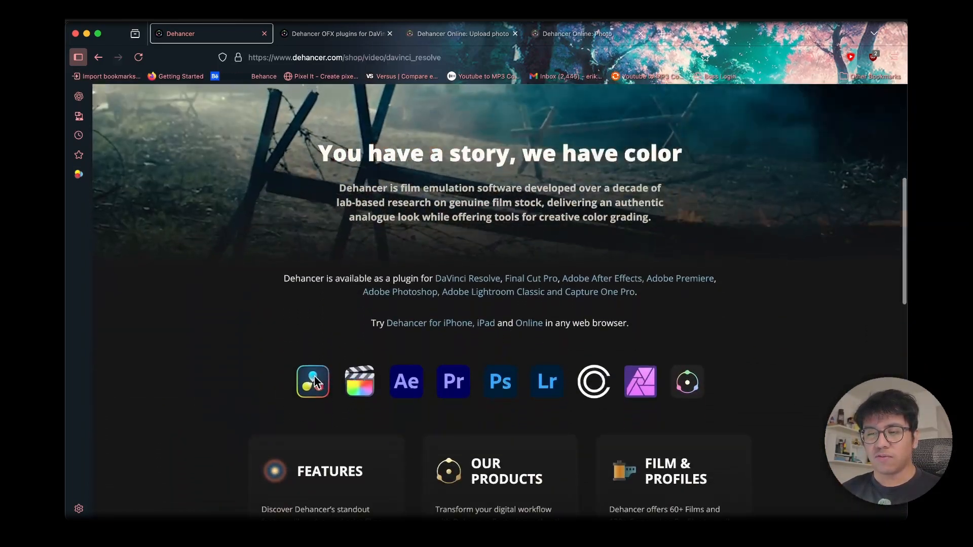
click(314, 381)
scroll(553, 409, down, 5)
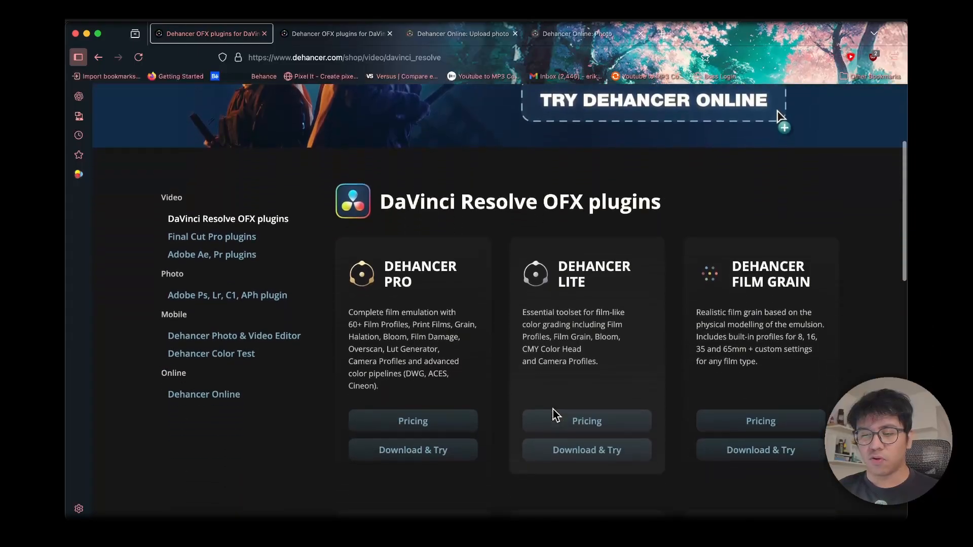
scroll(566, 513, down, 2)
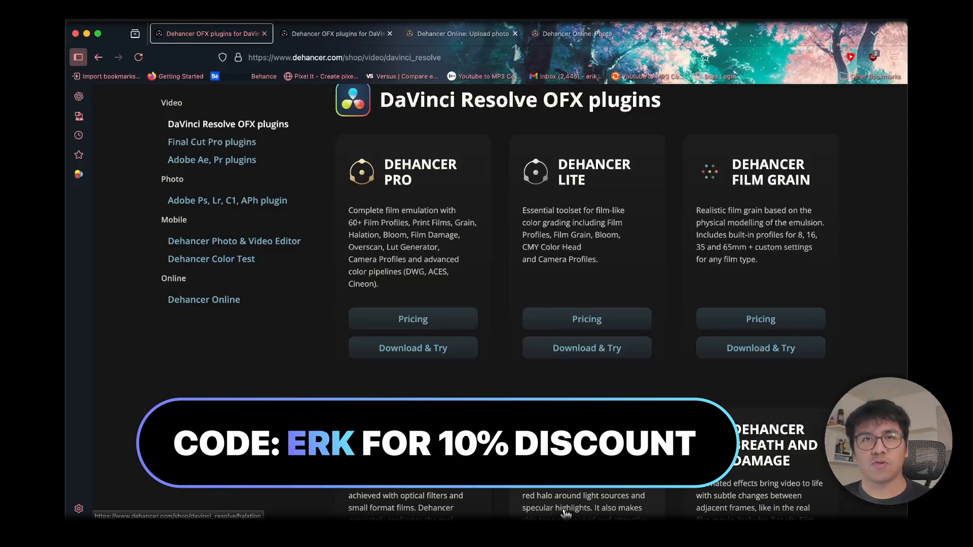
- Open Dehancer Online and apply the Kodak Vision3 200T + 2383 film preset to the balloon portrait photo
scroll(702, 350, up, 5)
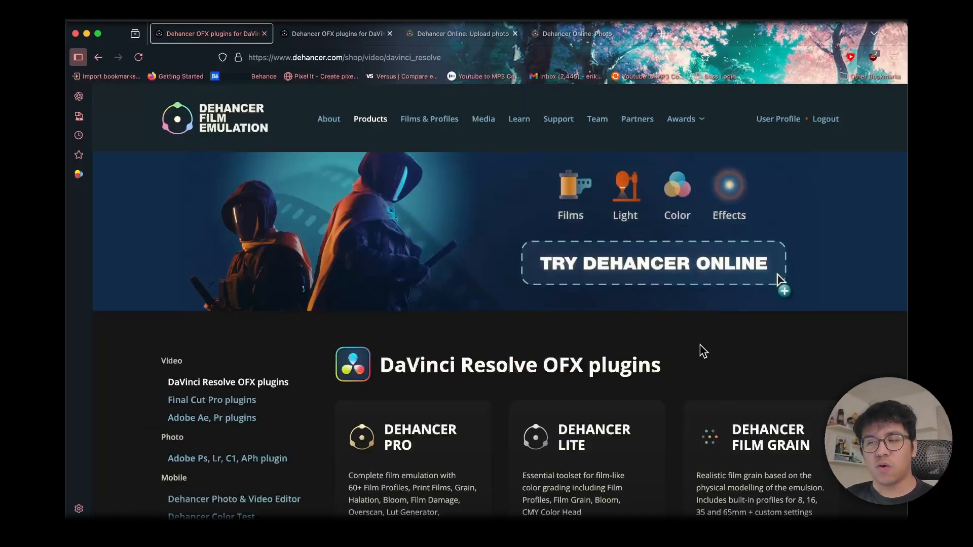
click(636, 263)
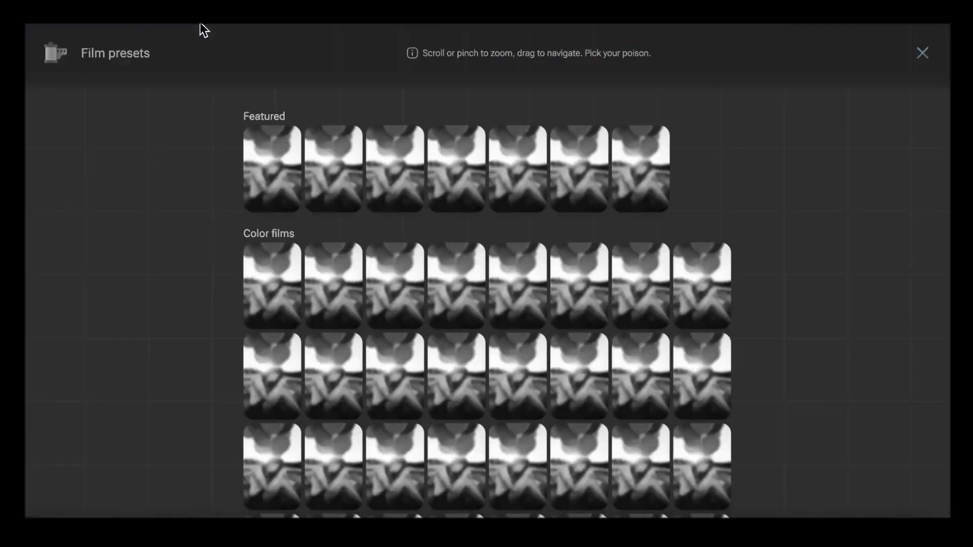
scroll(810, 355, up, 5)
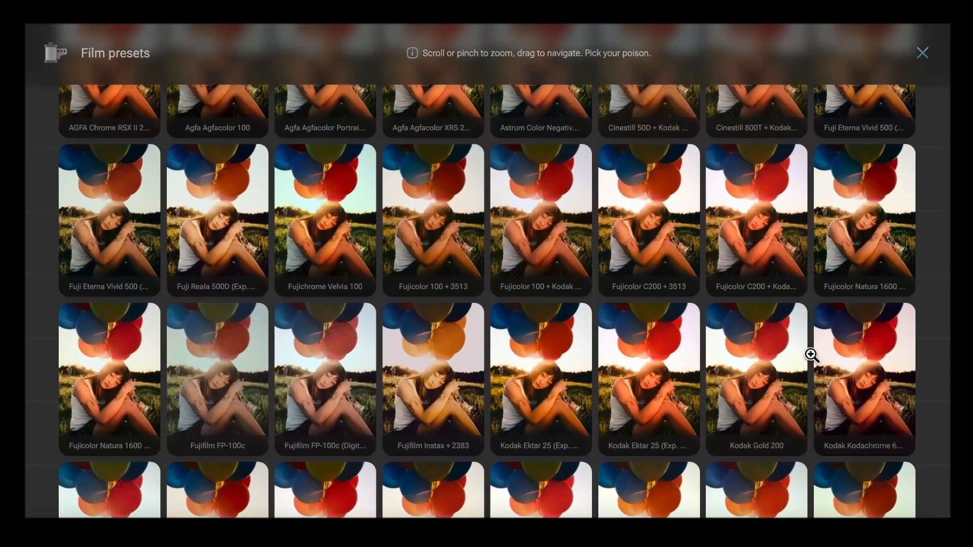
drag(810, 354, 932, 177)
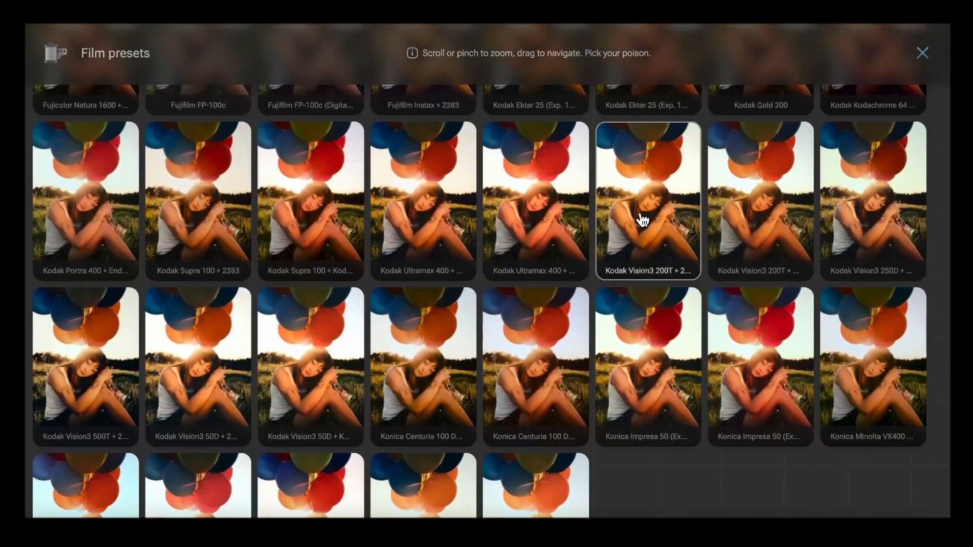
click(623, 221)
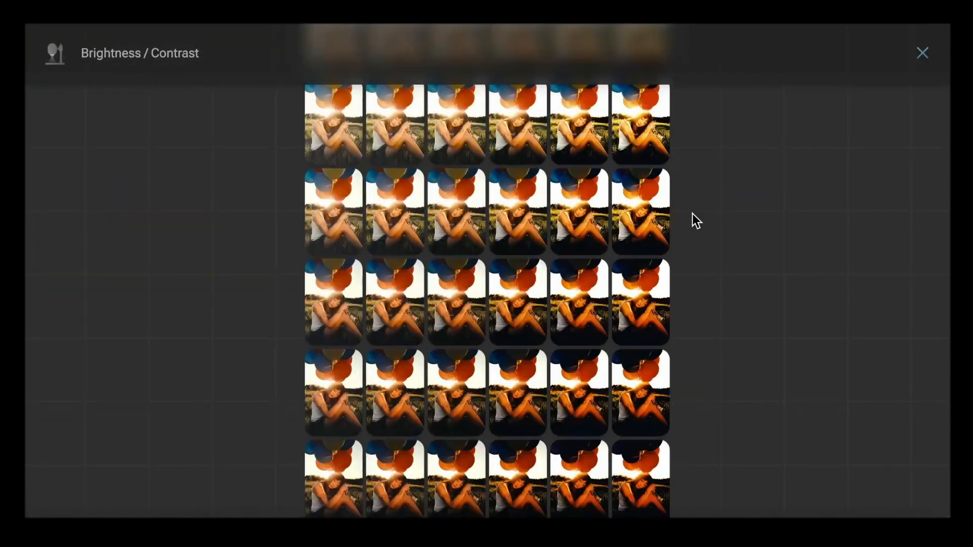
- Choose a slightly darker, lower-contrast Brightness / Contrast variation, one row below and one column before the current one
scroll(692, 214, up, 3)
scroll(816, 431, down, 1)
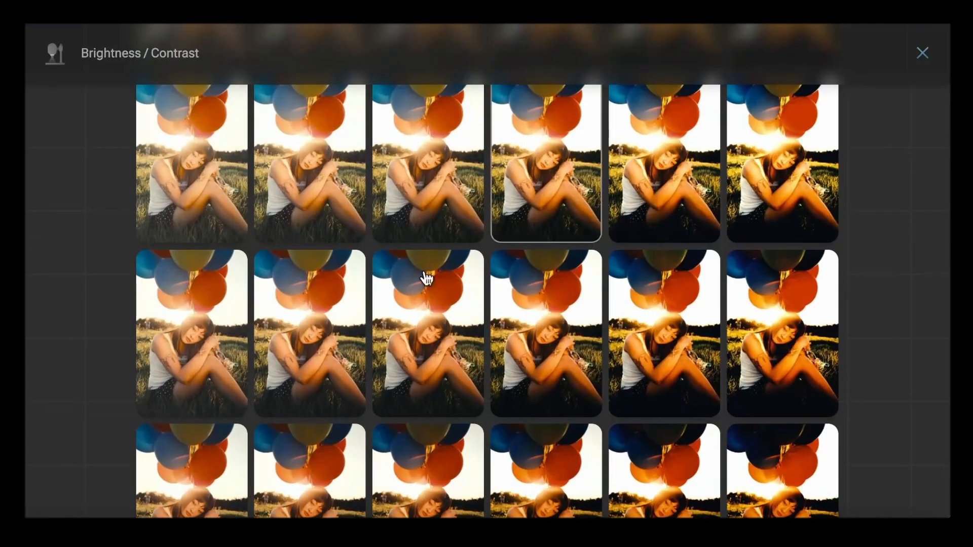
click(427, 279)
- Raise the Grain amount in Film effects and export the photo as Best quality JPEG
click(495, 68)
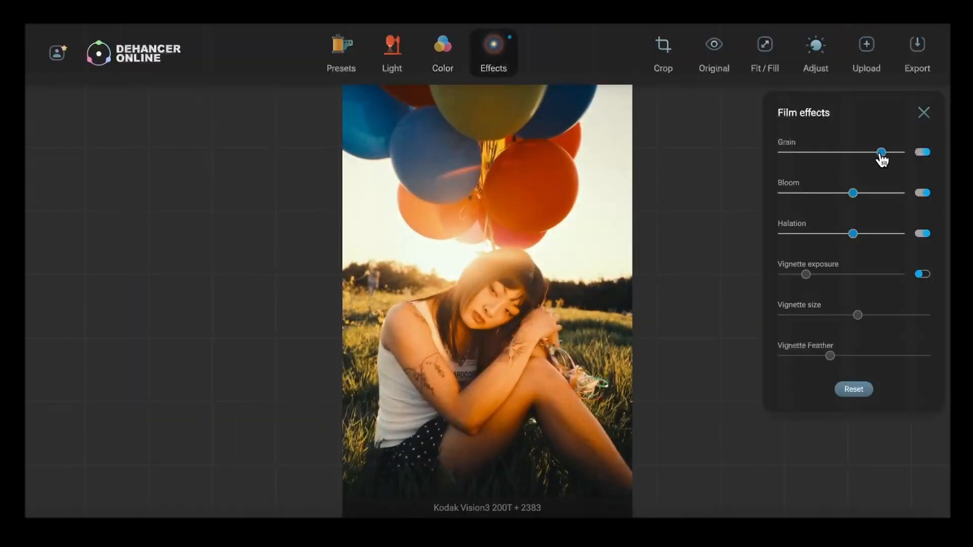
click(671, 62)
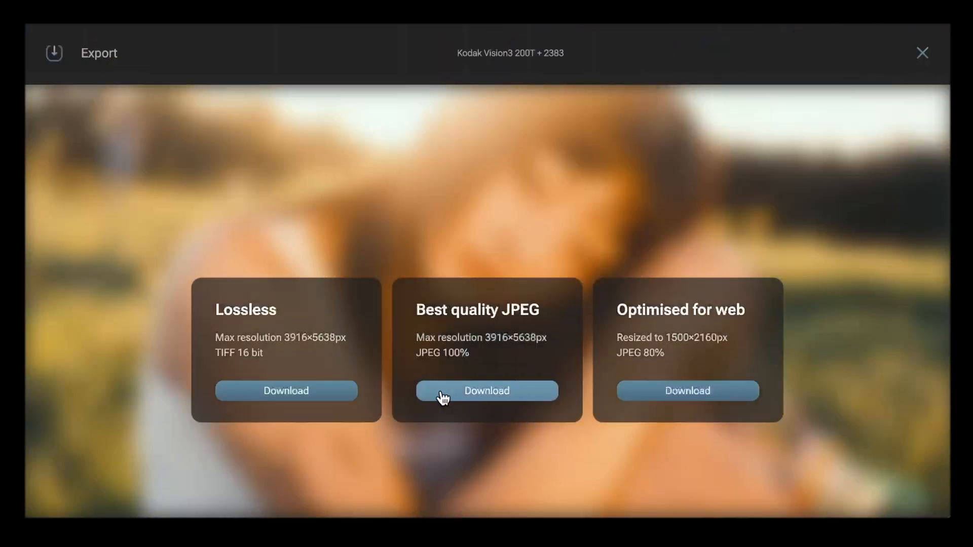
click(441, 396)
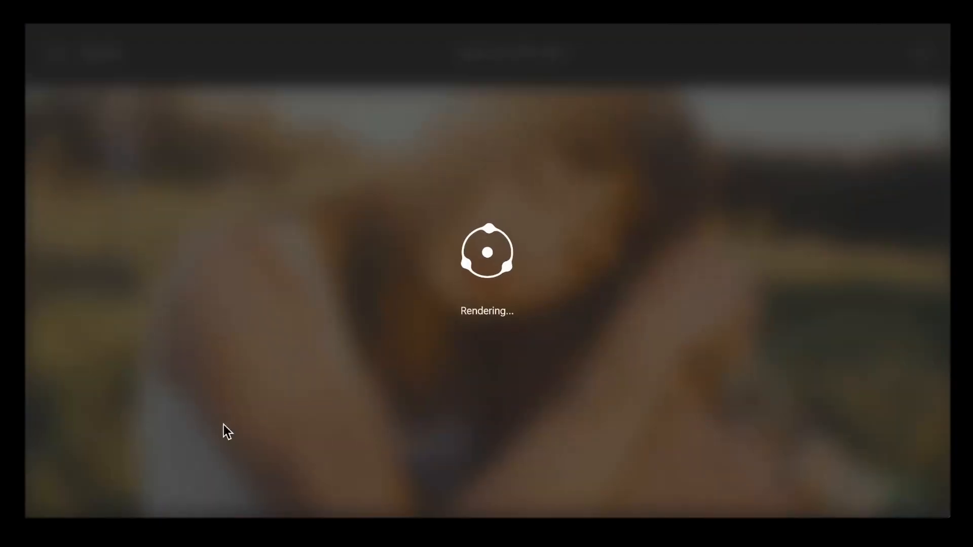